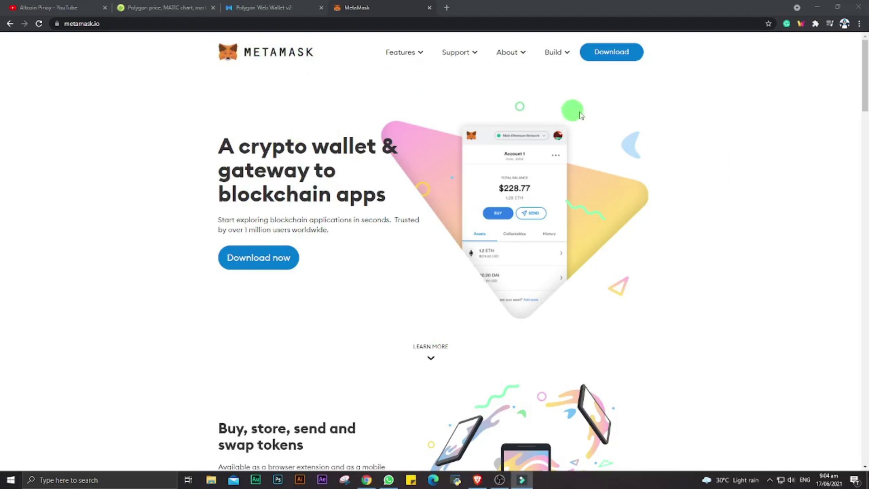
{"action": "scroll", "coordinate": [668, 233], "scroll_direction": "down", "scroll_amount": 1}
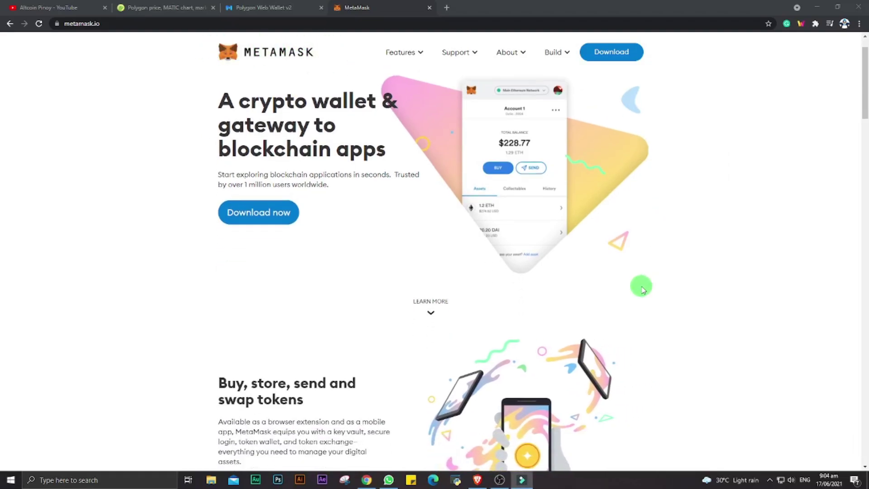
{"action": "scroll", "coordinate": [626, 301], "scroll_direction": "up", "scroll_amount": 1}
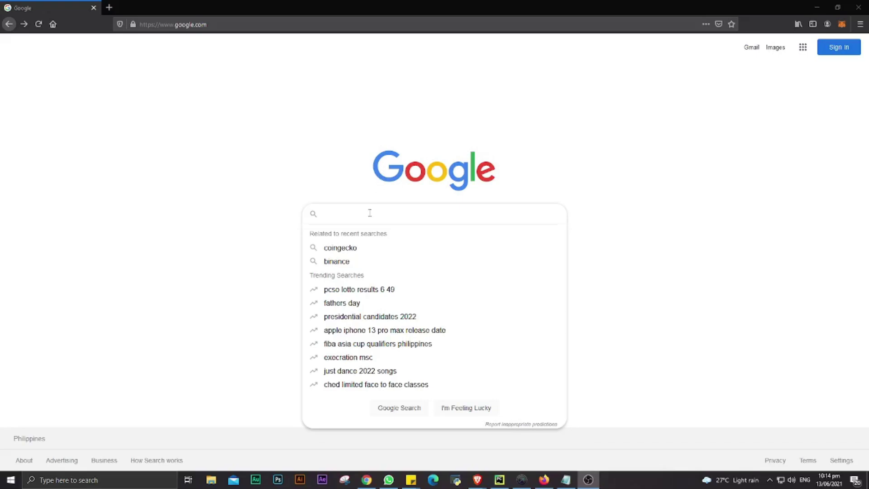
Step: Search Google for "metamask extension firefox" and open the MetaMask page on Firefox Add-ons
{"action": "left_click", "coordinate": [370, 213]}
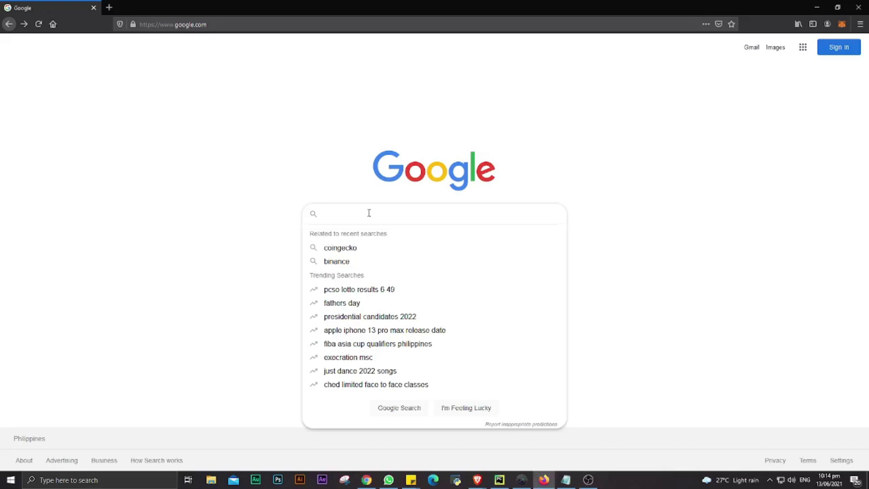
{"action": "type", "text": "metamas"}
{"action": "key", "text": "Down"}
{"action": "key", "text": "Down"}
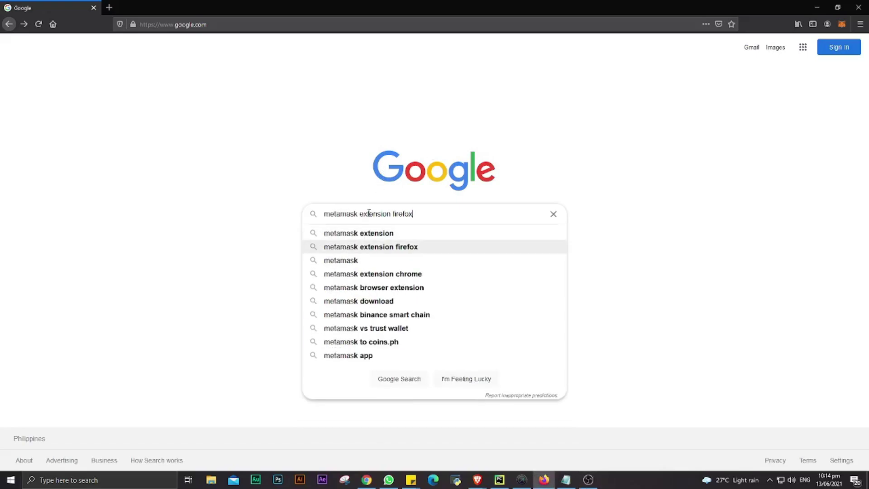
{"action": "key", "text": "Return"}
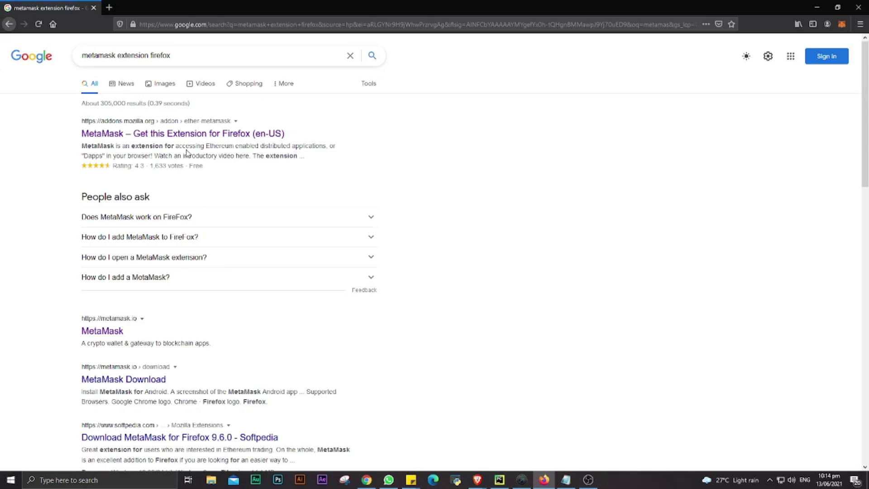
{"action": "left_click", "coordinate": [187, 134]}
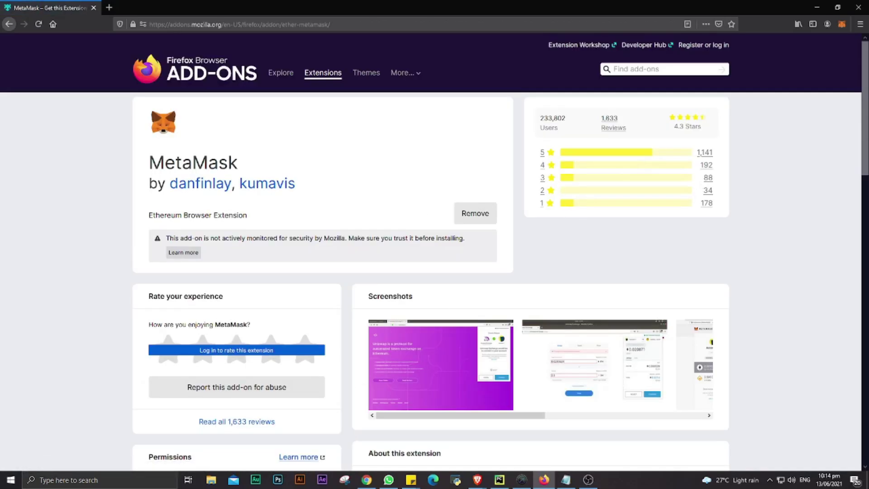
Step: Launch the MetaMask extension, start creating a new wallet, and agree to share usage data
{"action": "left_click", "coordinate": [842, 24]}
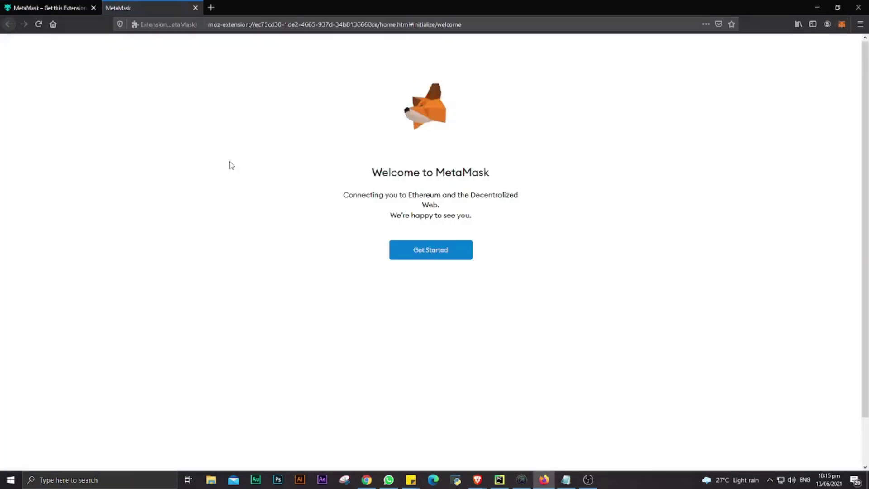
{"action": "left_click", "coordinate": [443, 256]}
{"action": "left_click", "coordinate": [549, 229]}
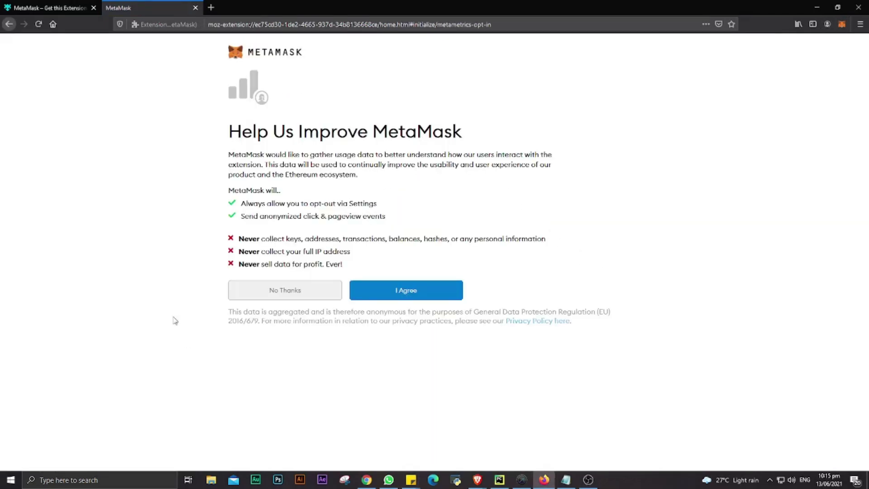
{"action": "left_click", "coordinate": [411, 294]}
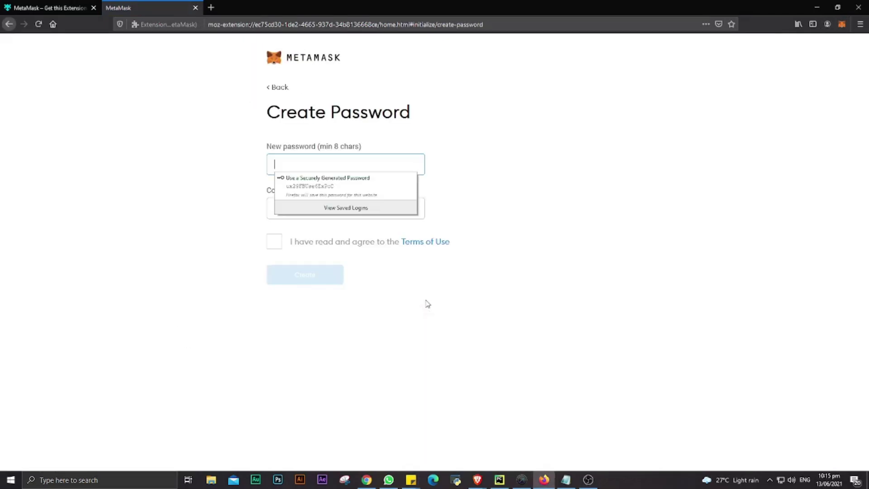
Step: Enter and confirm the new wallet password, accept the Terms of Use, and create the wallet
{"action": "left_click", "coordinate": [291, 159]}
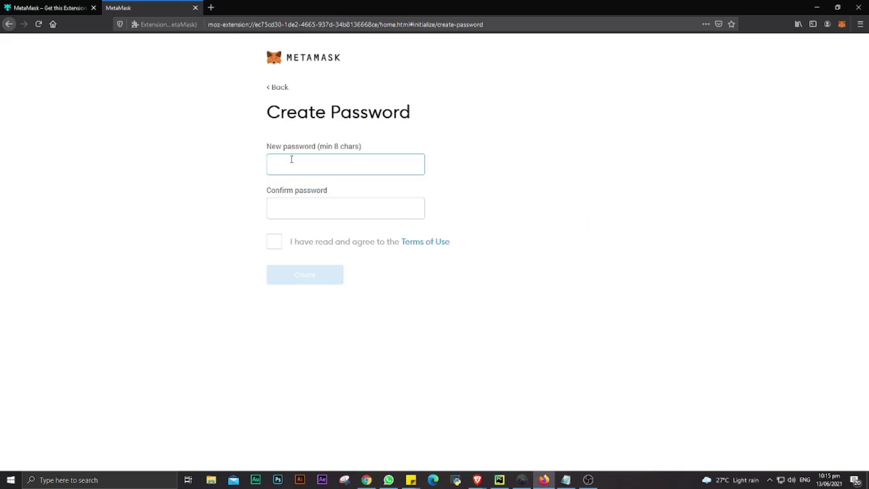
{"action": "type", "text": "******"}
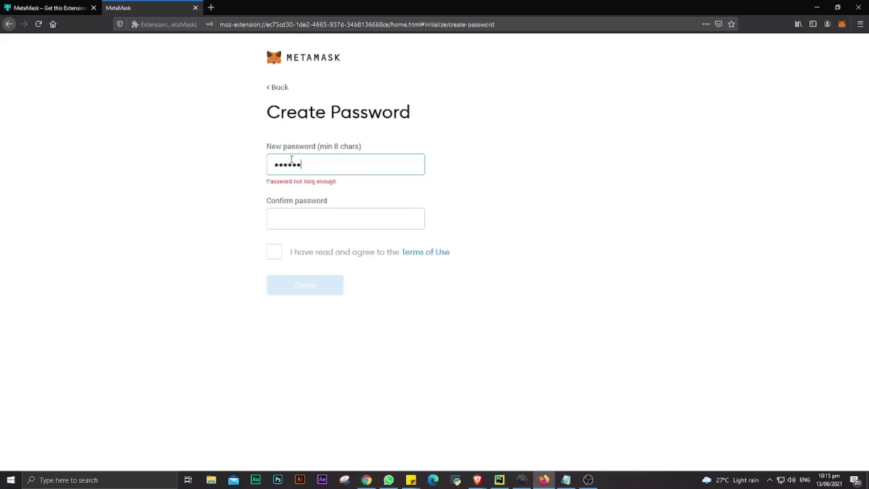
{"action": "type", "text": "**"}
{"action": "key", "text": "Tab"}
{"action": "type", "text": "********"}
{"action": "left_click", "coordinate": [270, 245]}
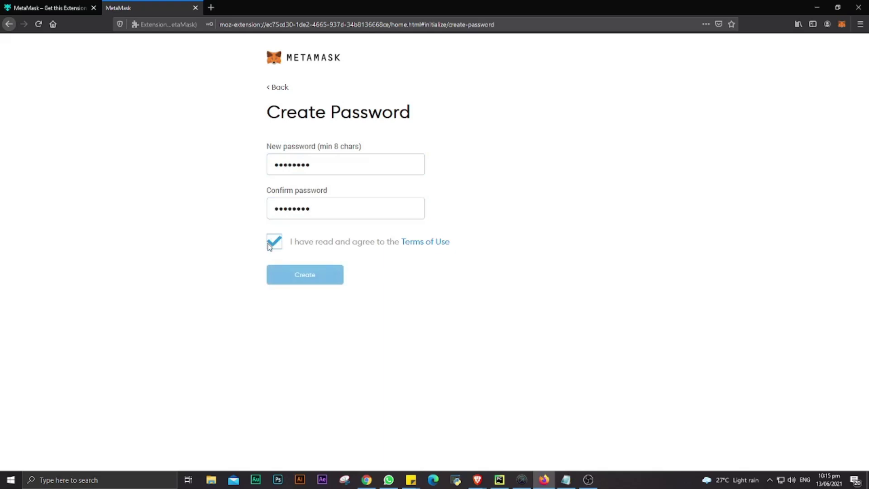
{"action": "left_click", "coordinate": [290, 277]}
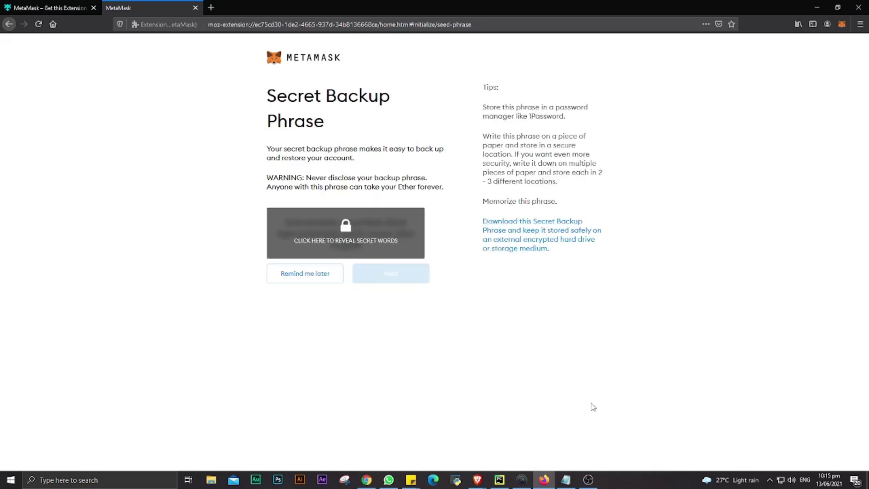
Step: Reveal the secret backup phrase, select its words to save them in a text note, and continue to its confirmation
{"action": "left_click", "coordinate": [356, 238]}
{"action": "left_click_drag", "start_coordinate": [365, 250], "coordinate": [271, 220]}
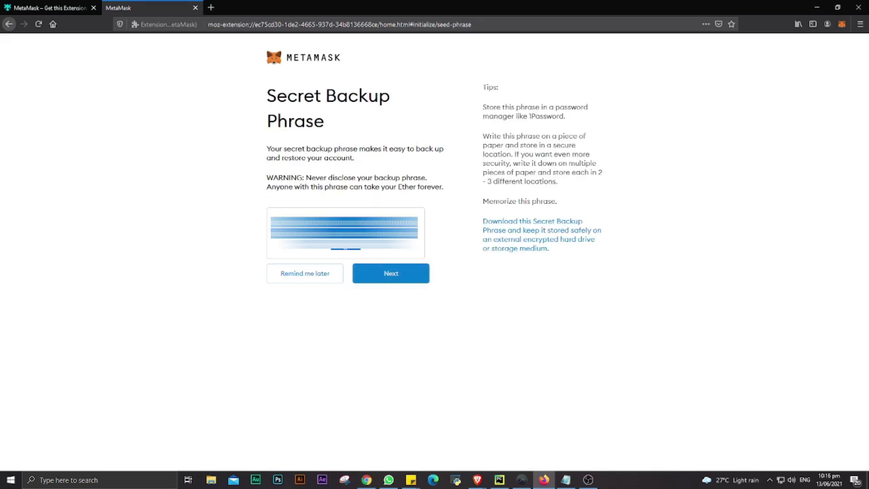
{"action": "key", "text": "alt+Tab"}
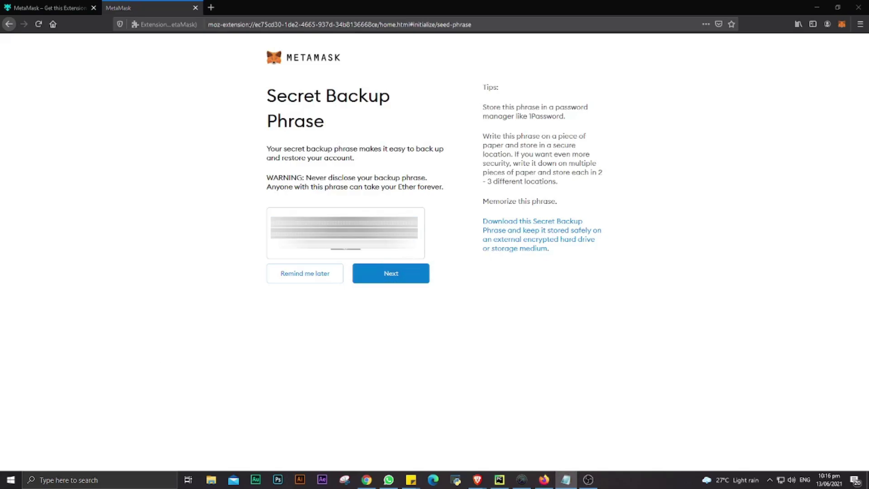
{"action": "key", "text": "alt+Tab"}
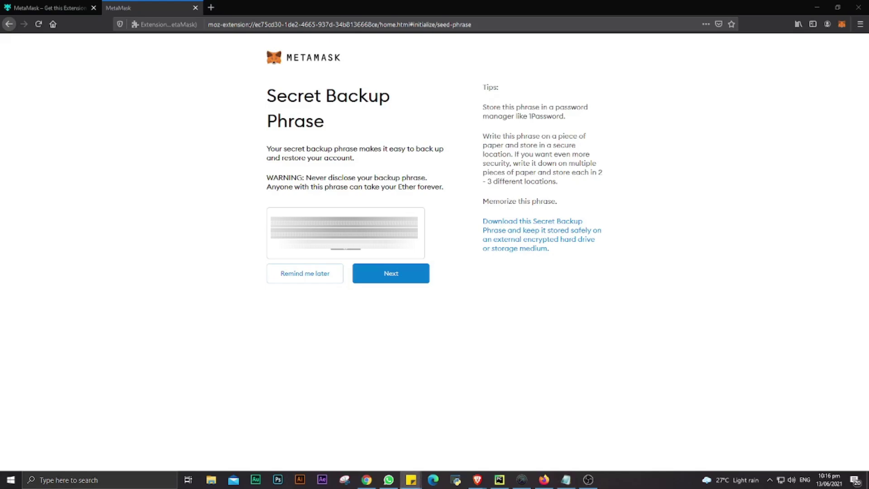
{"action": "left_click", "coordinate": [391, 273]}
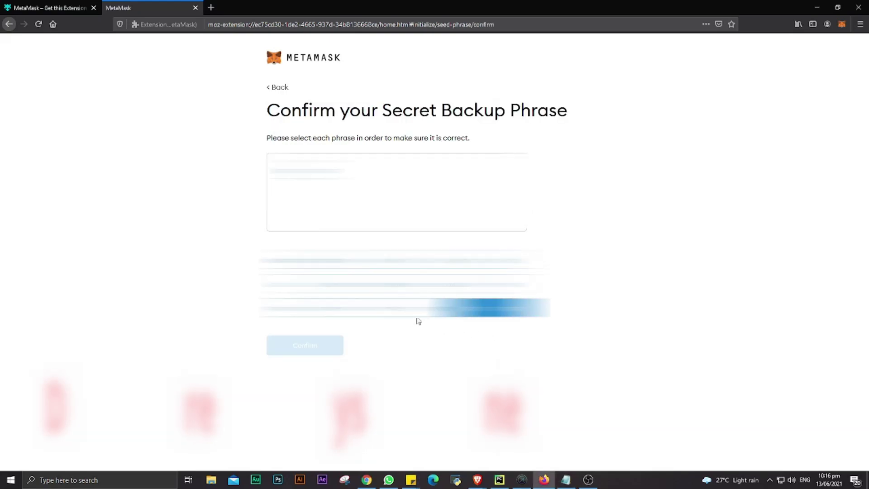
Step: Confirm the secret backup phrase by selecting its words in order, and finish the setup by dismissing the What's new notice
{"action": "left_click", "coordinate": [308, 259]}
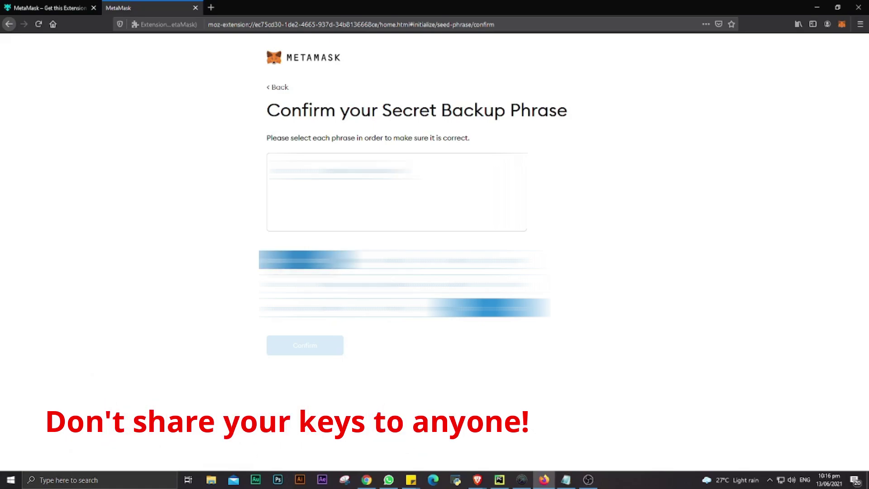
{"action": "left_click", "coordinate": [362, 259]}
{"action": "left_click", "coordinate": [425, 259]}
{"action": "left_click", "coordinate": [423, 309]}
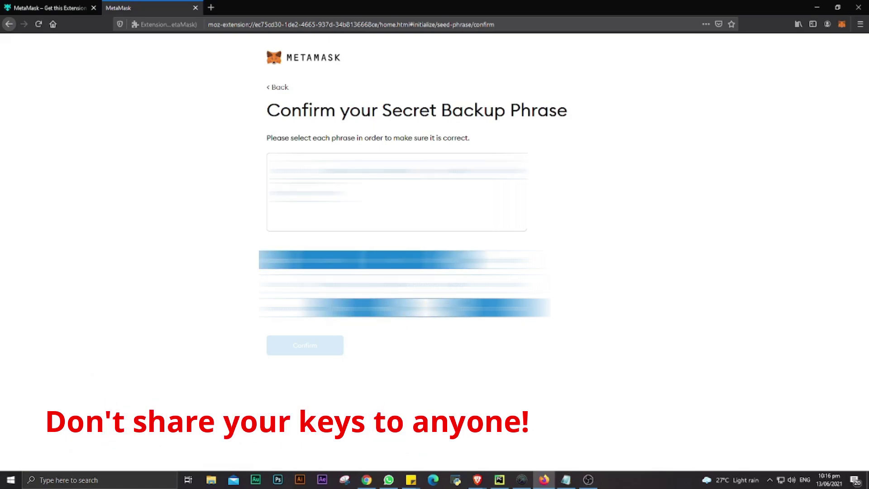
{"action": "left_click", "coordinate": [489, 308]}
{"action": "left_click", "coordinate": [308, 308]}
{"action": "left_click", "coordinate": [308, 283]}
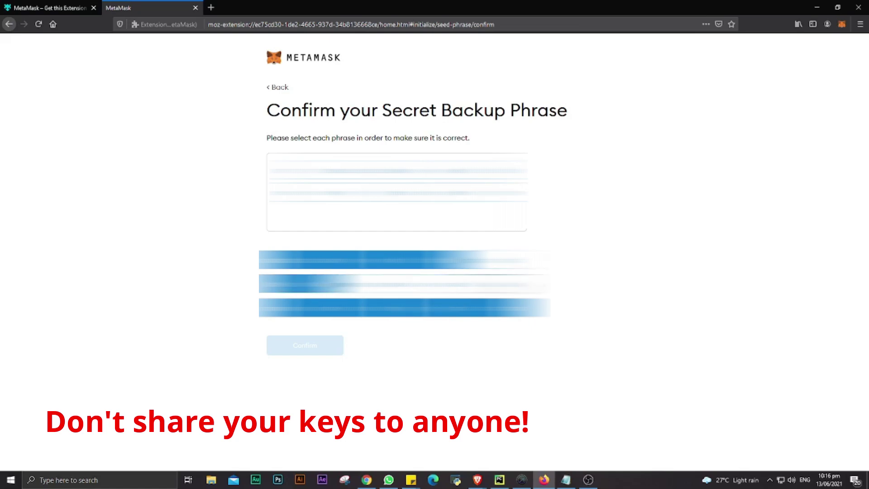
{"action": "left_click", "coordinate": [489, 283]}
{"action": "left_click", "coordinate": [425, 283]}
{"action": "left_click", "coordinate": [362, 283]}
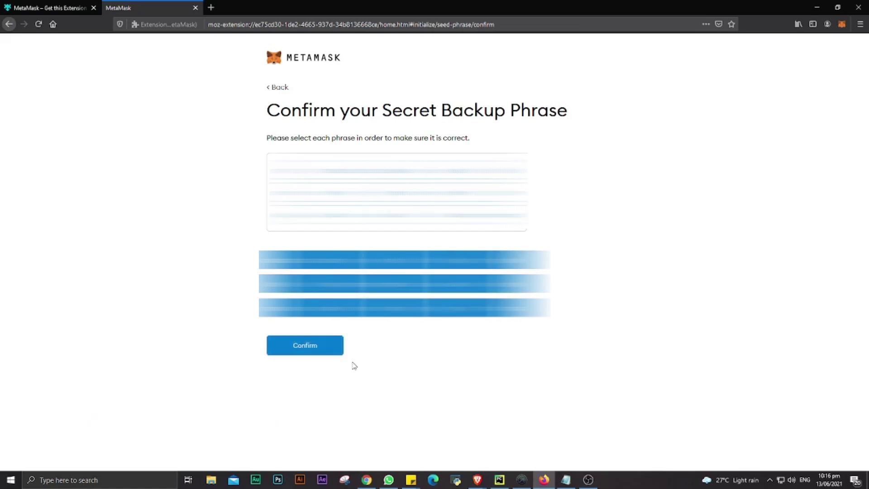
{"action": "left_click", "coordinate": [333, 352]}
{"action": "left_click", "coordinate": [324, 320]}
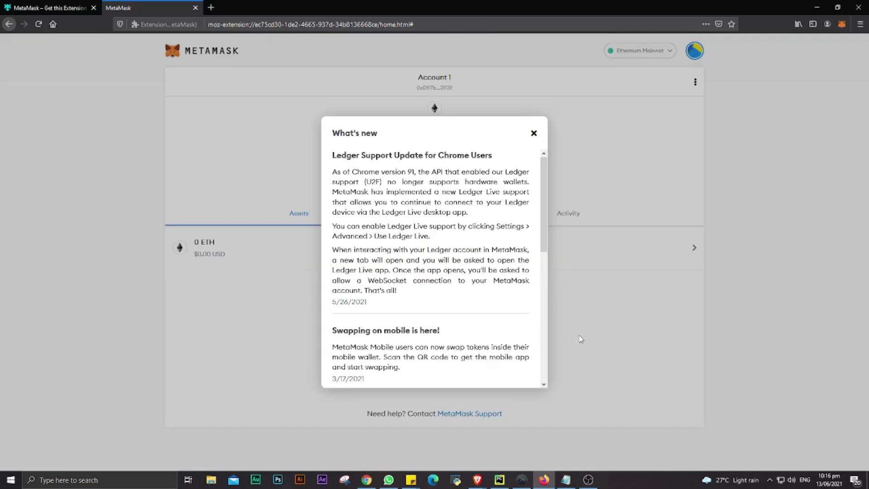
{"action": "left_click", "coordinate": [533, 134]}
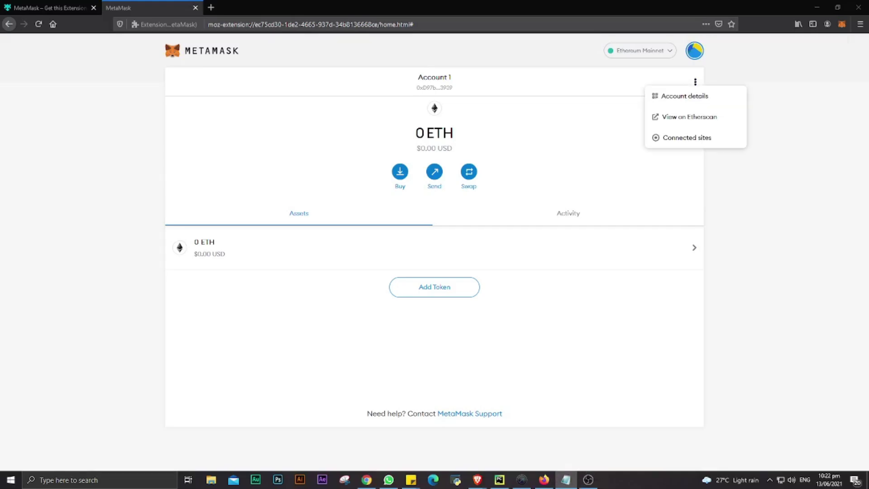
Step: View Account 1's details in the full-page wallet, close them, and use the account options in the extension popup
{"action": "left_click", "coordinate": [685, 97]}
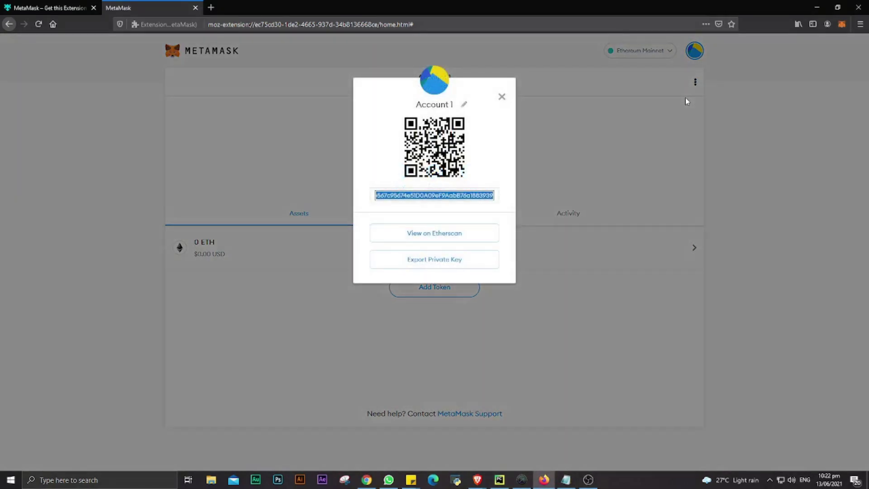
{"action": "left_click", "coordinate": [501, 96]}
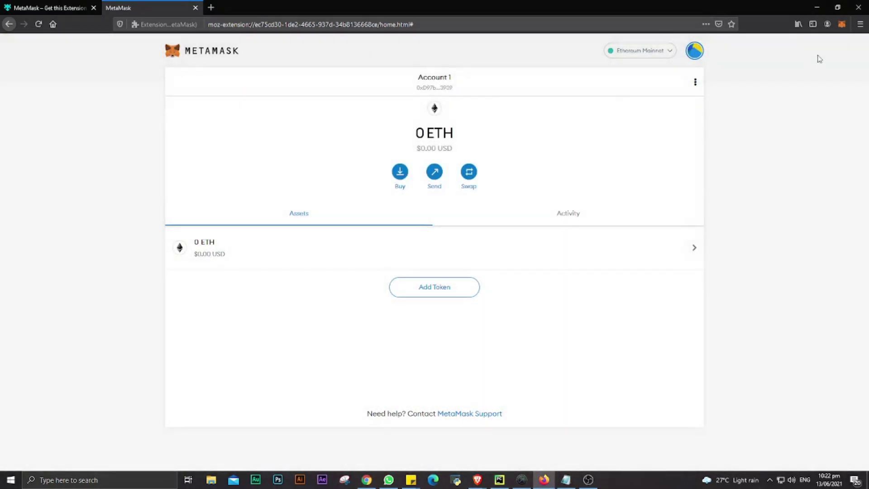
{"action": "left_click", "coordinate": [842, 24]}
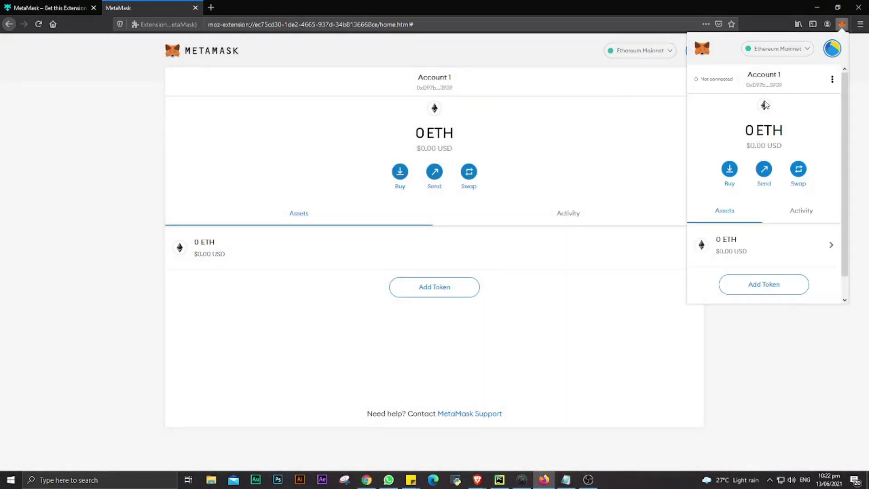
{"action": "left_click", "coordinate": [832, 78]}
{"action": "left_click", "coordinate": [781, 114]}
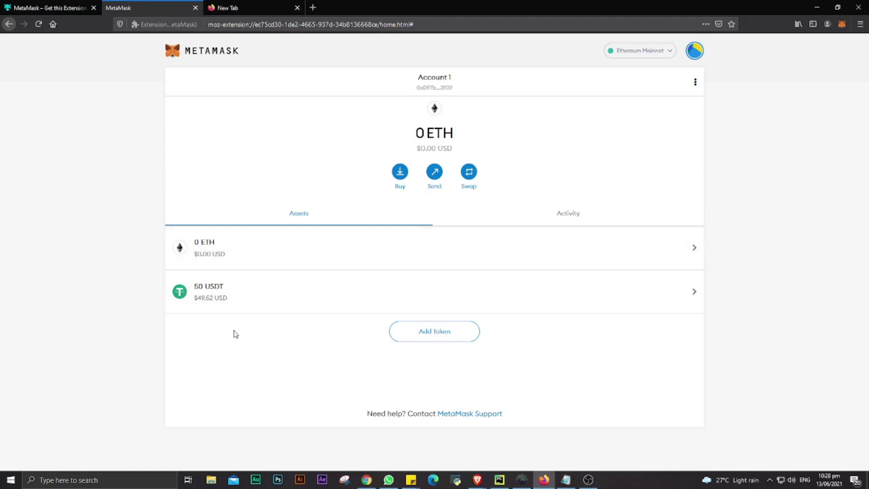
Step: Move the Config Matic on Metamask docs tab ahead of the Matic Web Wallet tab and read the Matic-Mainnet network settings
{"action": "key", "text": "alt+Tab"}
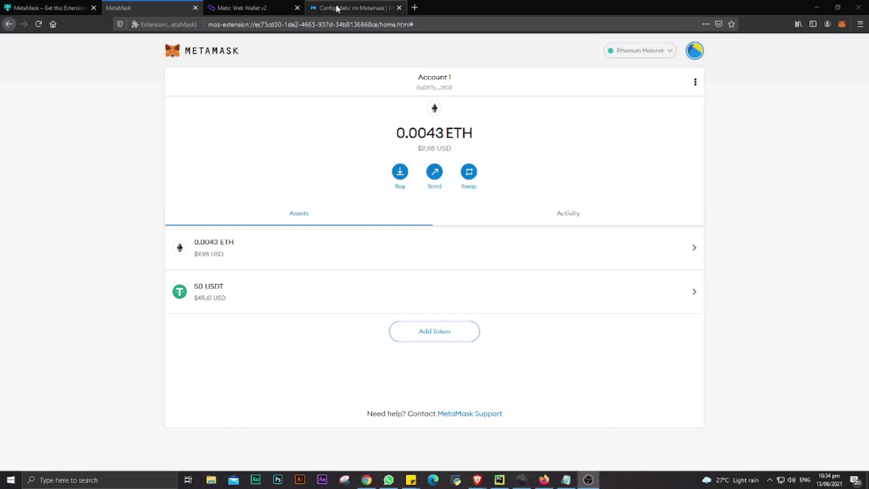
{"action": "left_click_drag", "start_coordinate": [344, 8], "coordinate": [249, 8]}
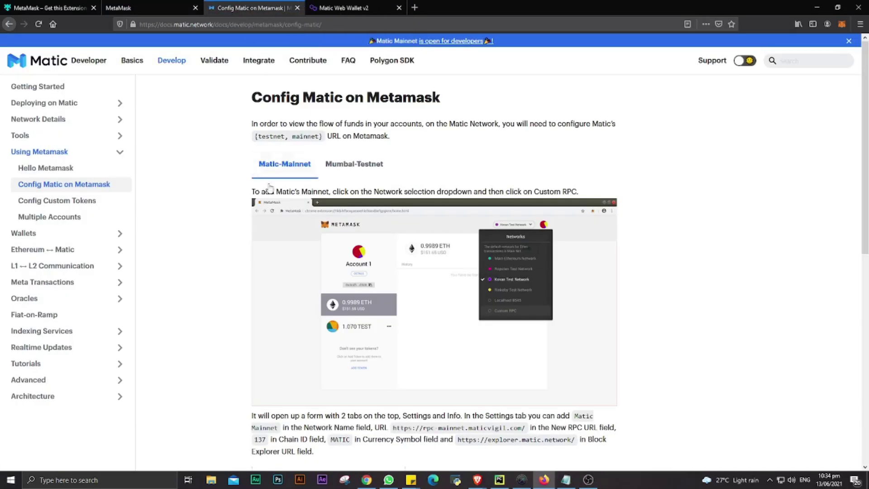
{"action": "scroll", "coordinate": [505, 359], "scroll_direction": "down", "scroll_amount": 2}
{"action": "scroll", "coordinate": [504, 358], "scroll_direction": "down", "scroll_amount": 5}
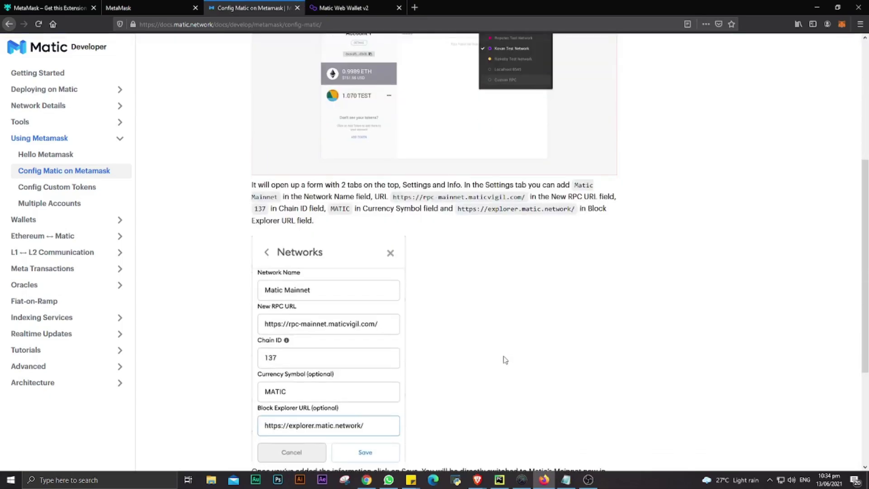
{"action": "key", "text": "alt+Tab"}
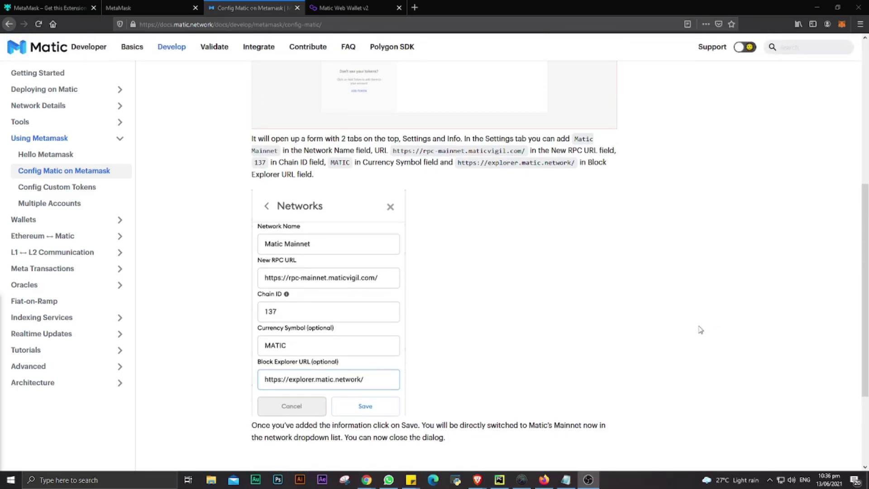
{"action": "left_click", "coordinate": [841, 24]}
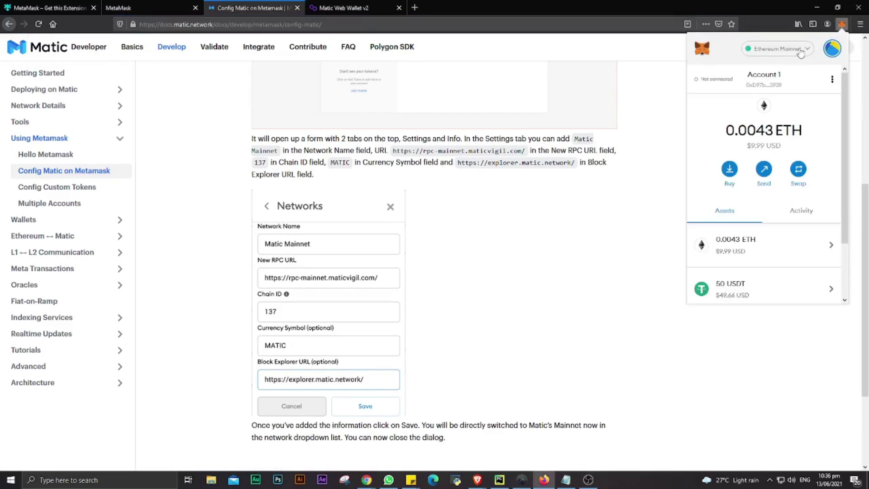
{"action": "left_click", "coordinate": [799, 51]}
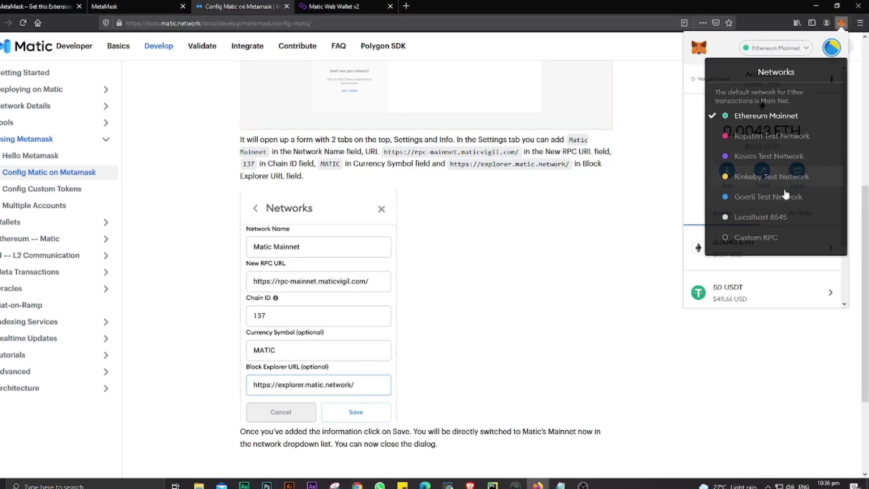
{"action": "left_click", "coordinate": [764, 248]}
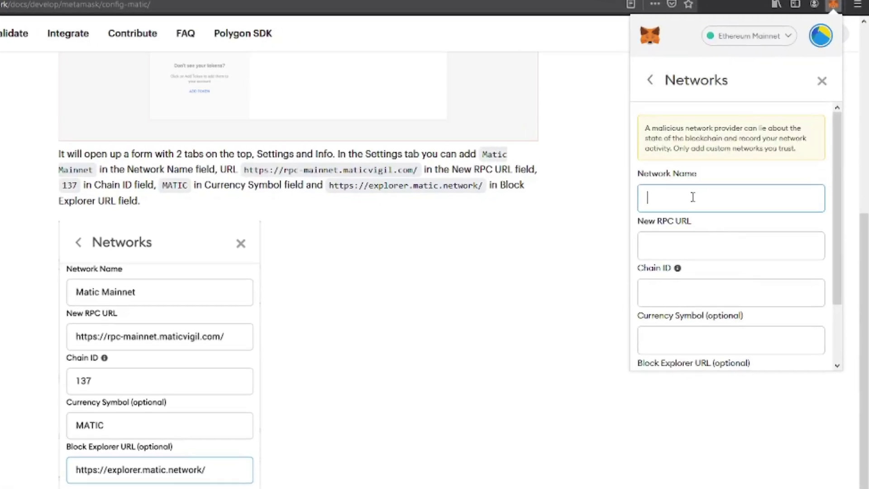
{"action": "type", "text": "Matic Mainnet"}
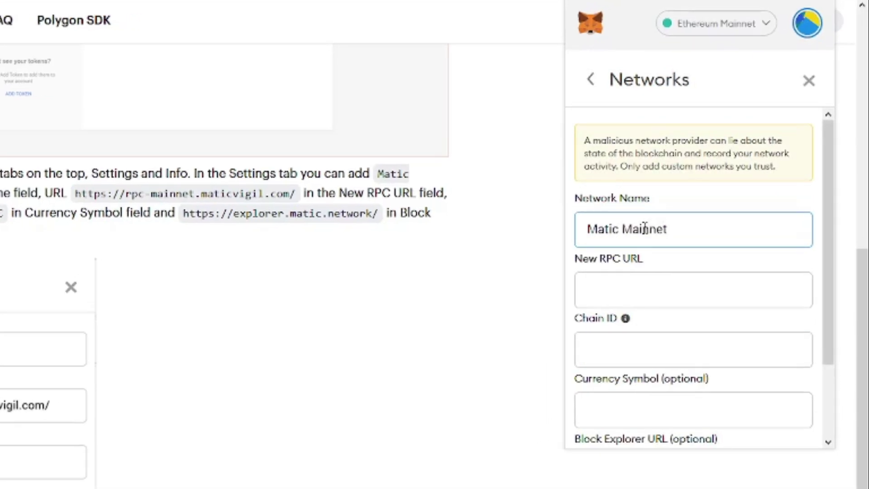
{"action": "key", "text": "Tab"}
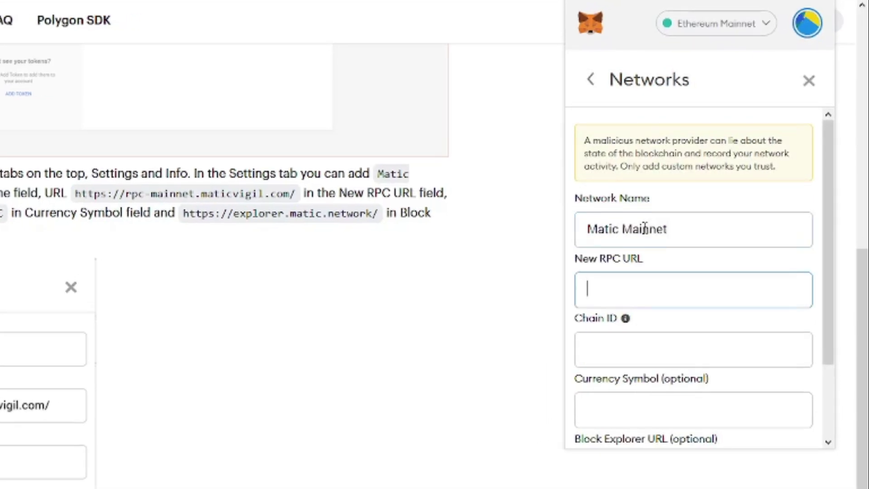
{"action": "type", "text": "https"}
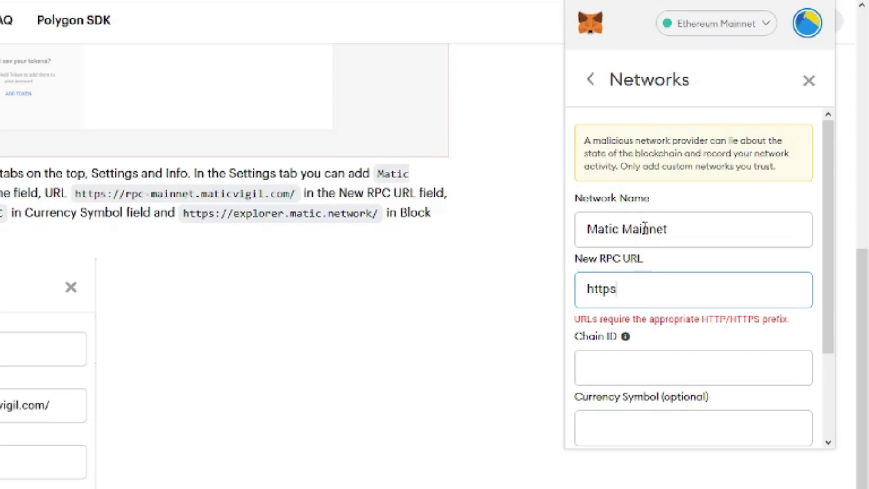
{"action": "type", "text": "://"}
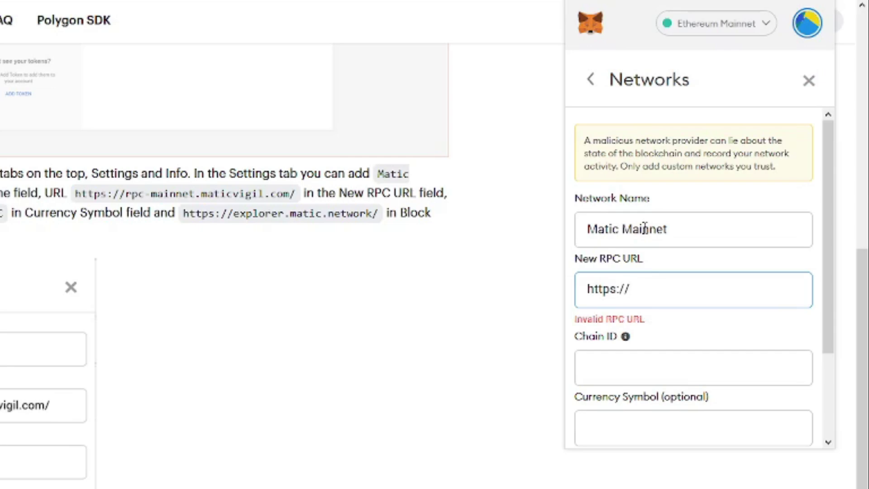
{"action": "type", "text": "rpc-mainnet.maticvigil.com/"}
{"action": "left_click", "coordinate": [637, 357]}
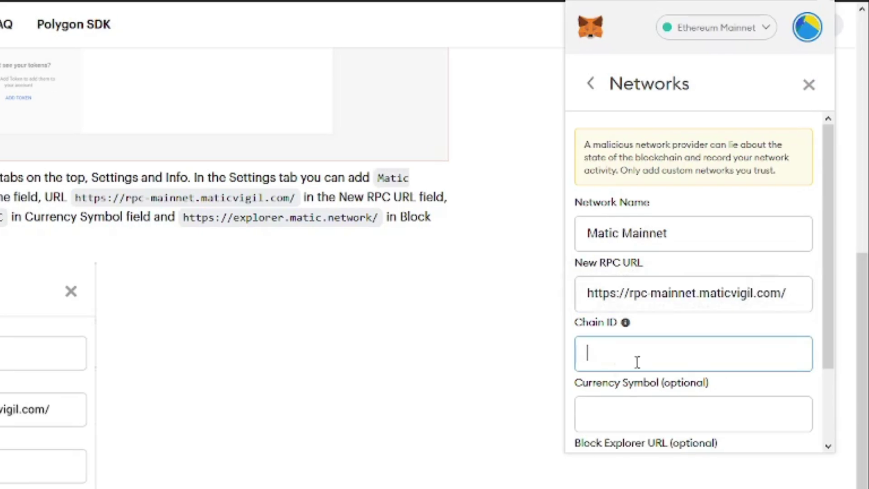
{"action": "type", "text": "137"}
{"action": "left_click", "coordinate": [649, 419]}
{"action": "type", "text": "MATIC"}
{"action": "scroll", "coordinate": [694, 369], "scroll_direction": "down", "scroll_amount": 2}
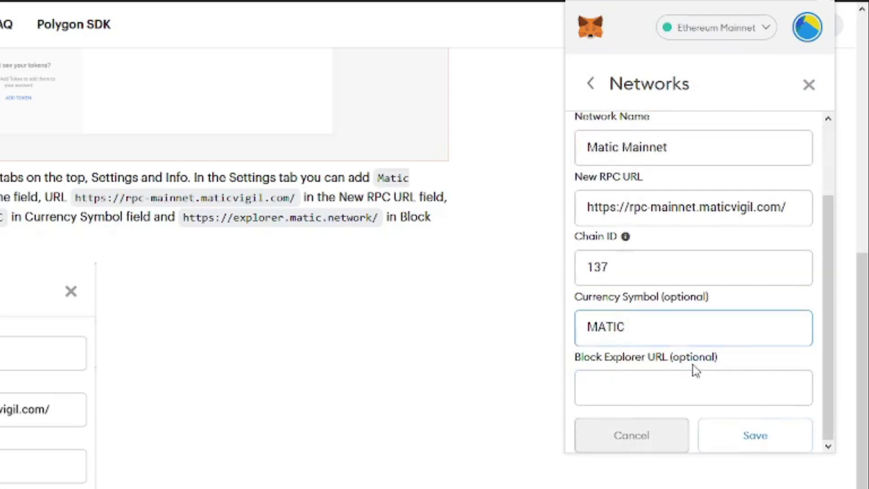
{"action": "left_click", "coordinate": [627, 378]}
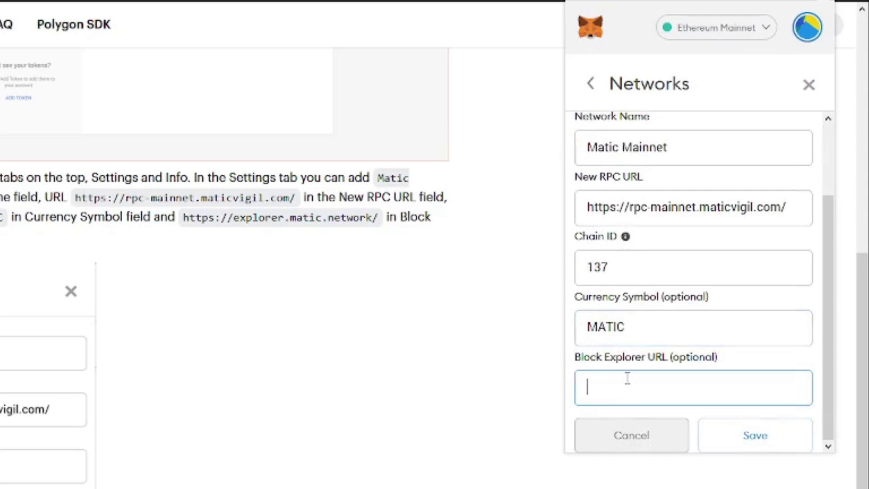
{"action": "type", "text": "https://explorer.matic.network/"}
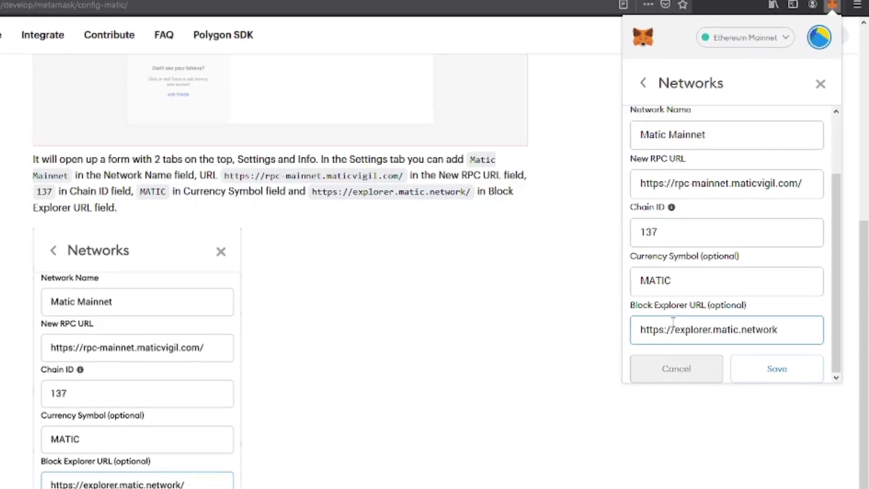
{"action": "left_click", "coordinate": [812, 320]}
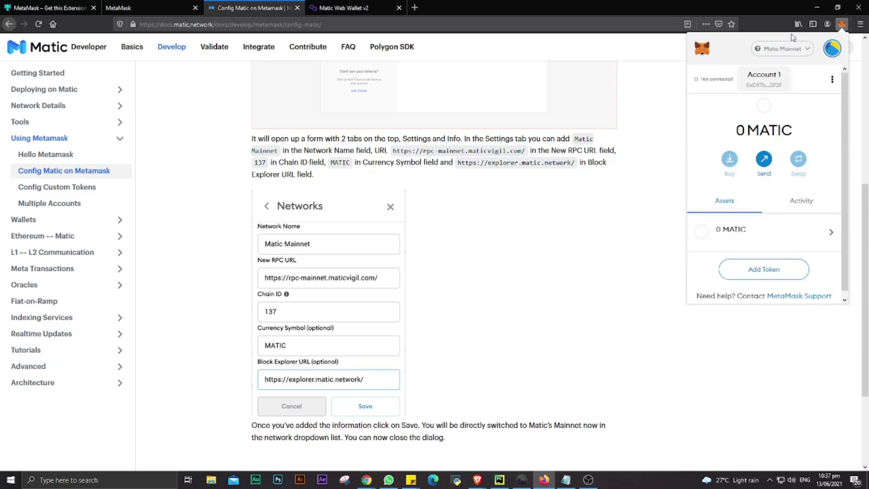
Step: Switch the wallet's network to Ethereum Mainnet and look through Account 1's assets
{"action": "left_click", "coordinate": [790, 54]}
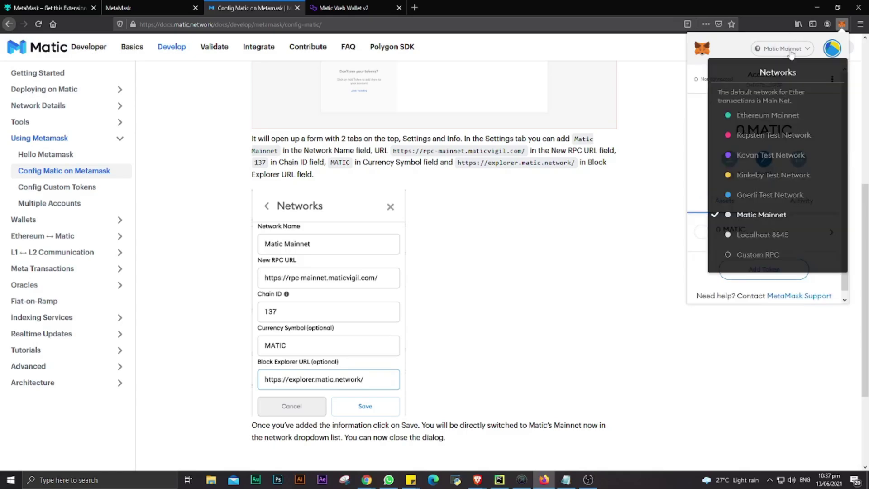
{"action": "left_click", "coordinate": [768, 117]}
{"action": "scroll", "coordinate": [726, 265], "scroll_direction": "down", "scroll_amount": 3}
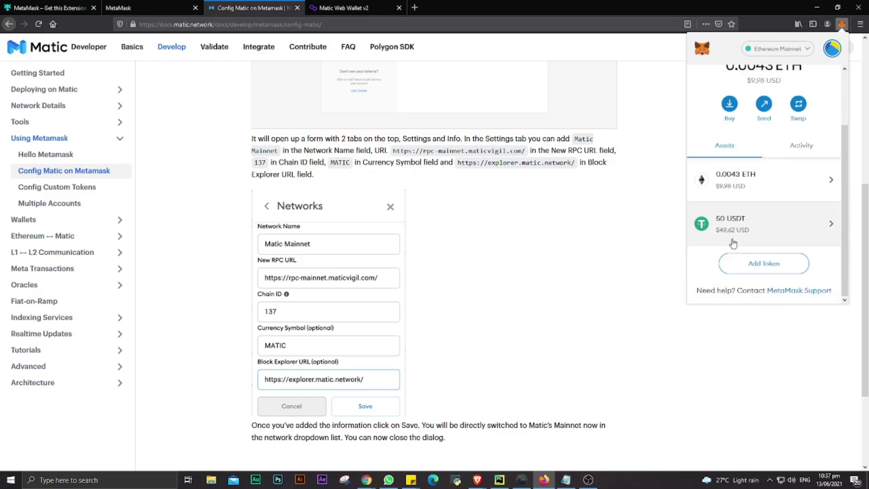
{"action": "scroll", "coordinate": [733, 242], "scroll_direction": "up", "scroll_amount": 3}
Step: Switch the wallet's network to Matic Mainnet to view its balance, and return to Ethereum Mainnet
{"action": "left_click", "coordinate": [795, 52]}
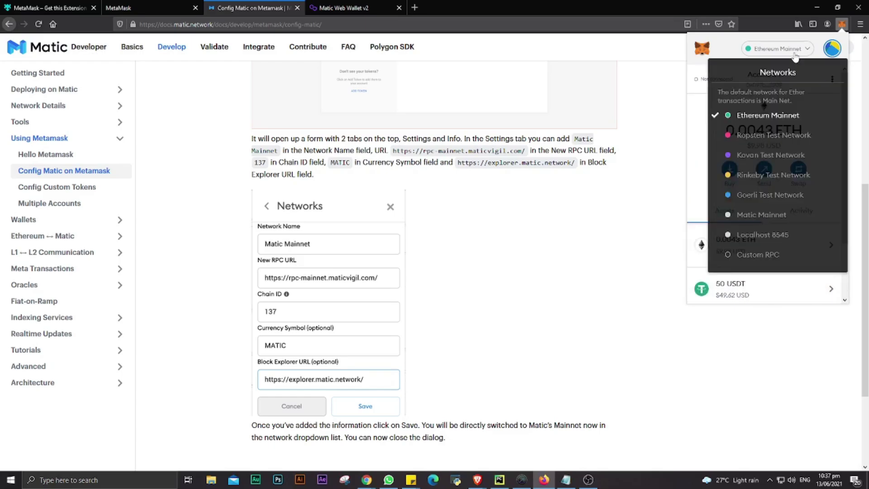
{"action": "left_click", "coordinate": [762, 216]}
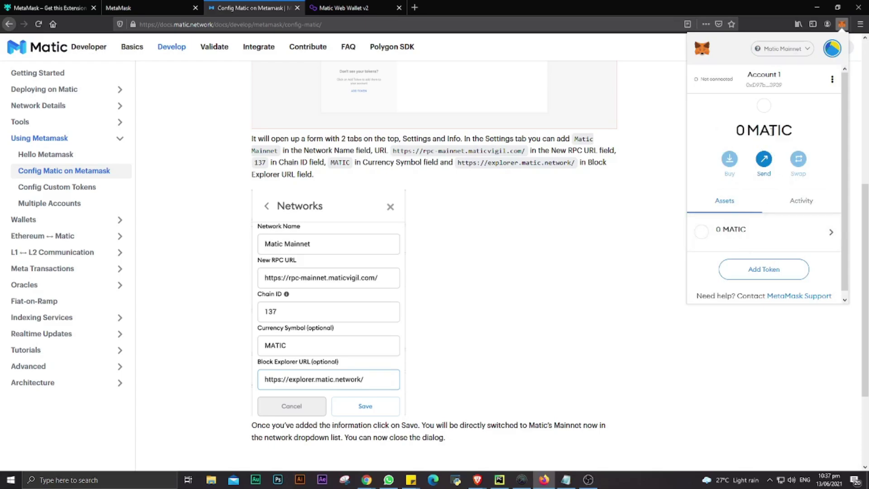
{"action": "left_click", "coordinate": [781, 52]}
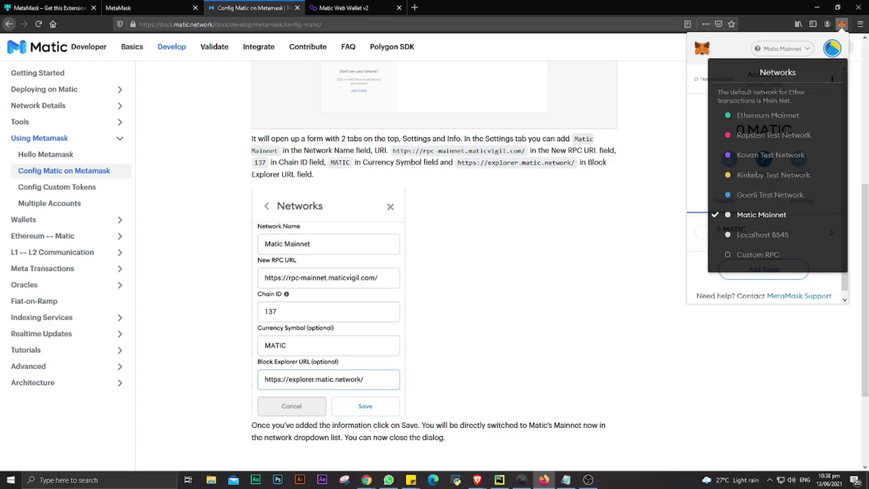
{"action": "left_click", "coordinate": [764, 116]}
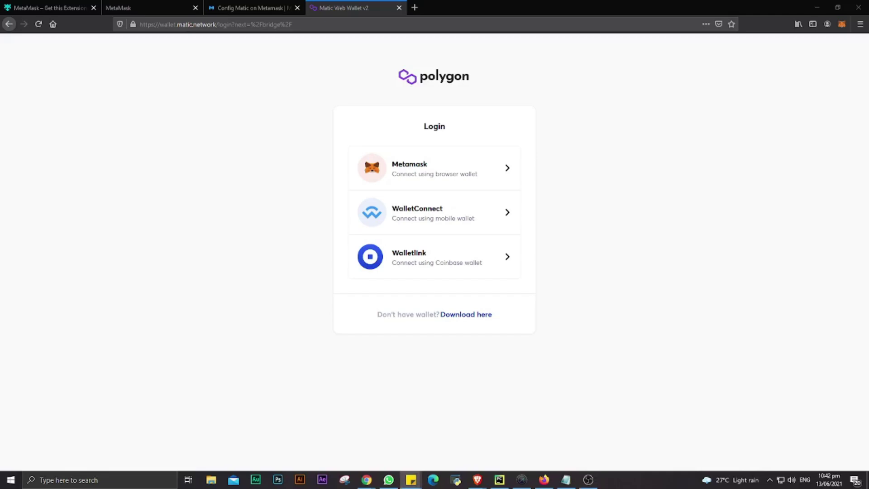
Step: Log in to the Polygon web wallet with MetaMask by connecting Account 1 and signing the signature request
{"action": "left_click", "coordinate": [518, 176]}
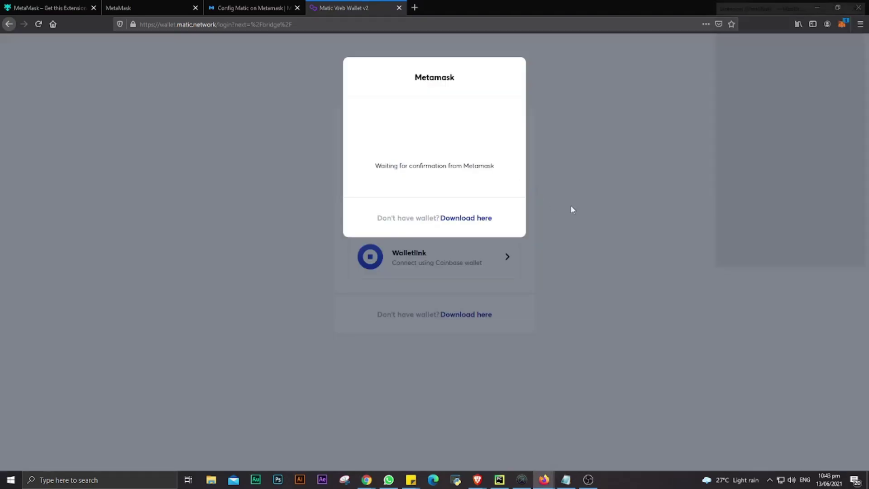
{"action": "left_click", "coordinate": [833, 262]}
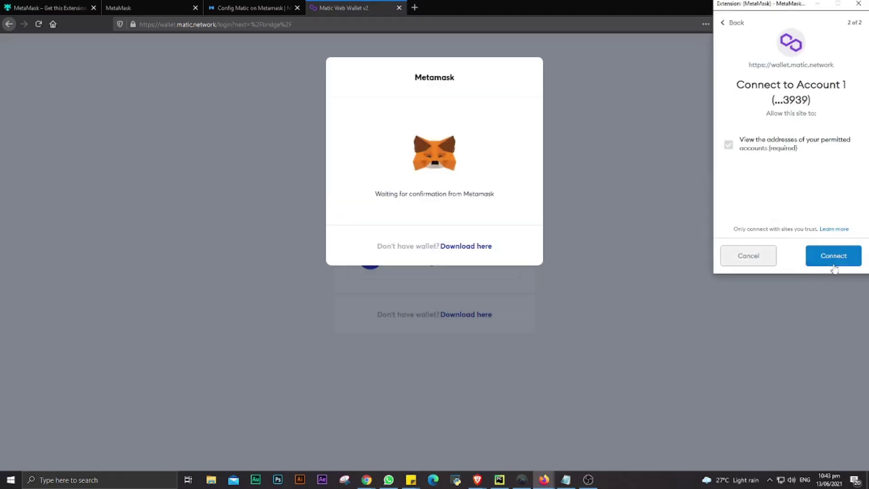
{"action": "left_click", "coordinate": [834, 265]}
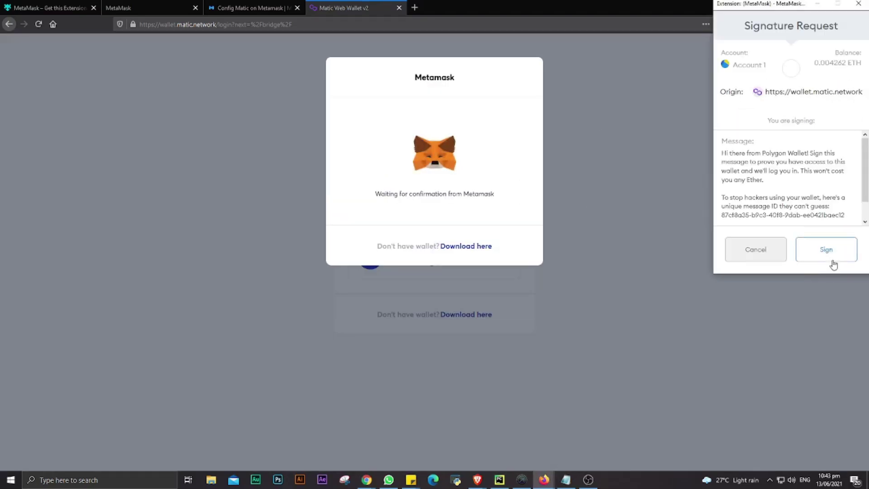
{"action": "left_click", "coordinate": [832, 261]}
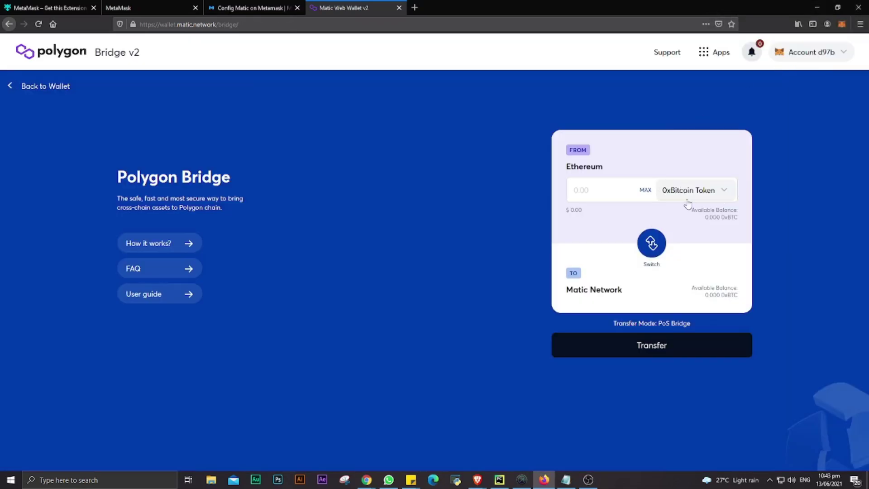
Step: Look through the Ethereum tokens available to transfer to the Matic Network, and close the list without choosing one
{"action": "left_click", "coordinate": [722, 196]}
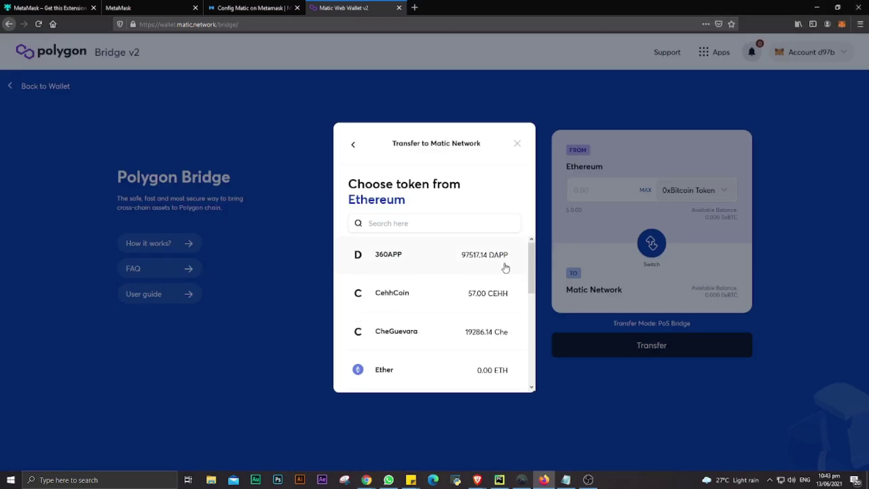
{"action": "scroll", "coordinate": [410, 254], "scroll_direction": "down", "scroll_amount": 5}
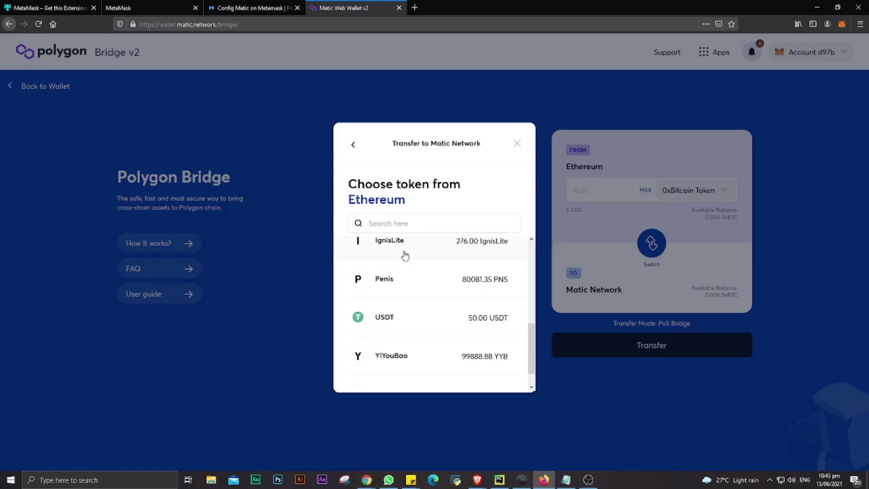
{"action": "scroll", "coordinate": [405, 255], "scroll_direction": "down", "scroll_amount": 1}
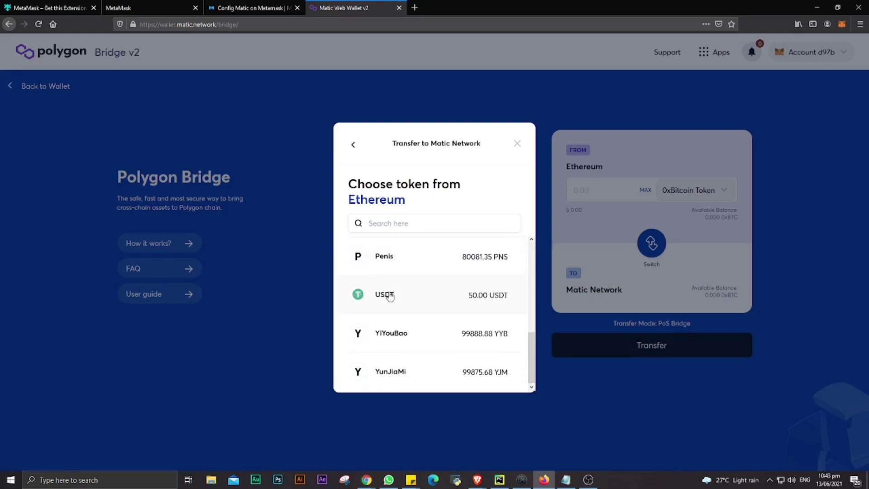
{"action": "scroll", "coordinate": [442, 306], "scroll_direction": "up", "scroll_amount": 2}
{"action": "scroll", "coordinate": [442, 308], "scroll_direction": "up", "scroll_amount": 2}
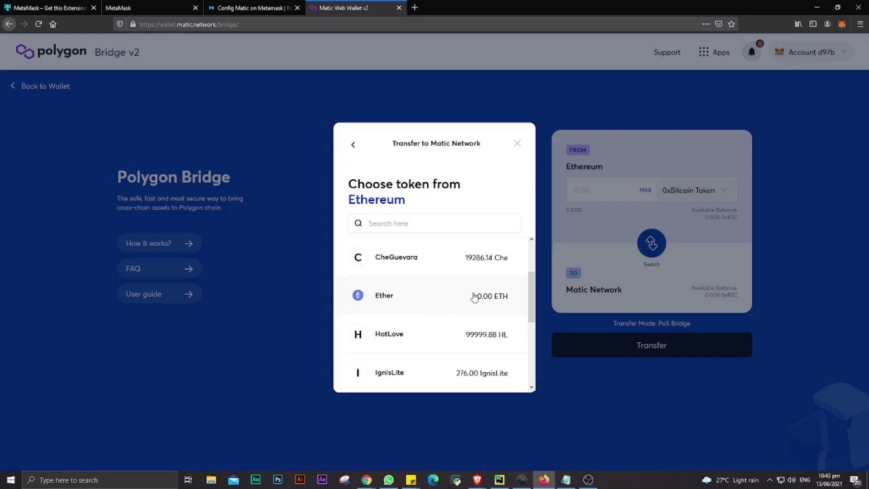
{"action": "scroll", "coordinate": [448, 296], "scroll_direction": "down", "scroll_amount": 3}
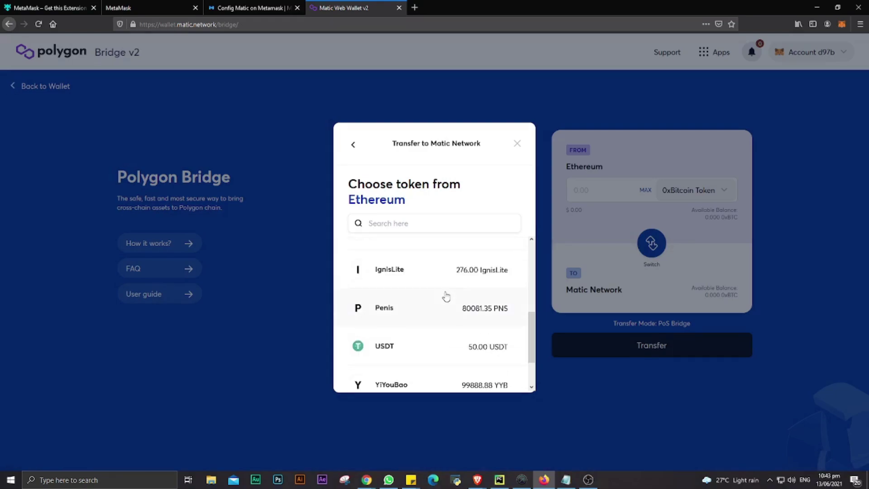
{"action": "scroll", "coordinate": [462, 340], "scroll_direction": "down", "scroll_amount": 2}
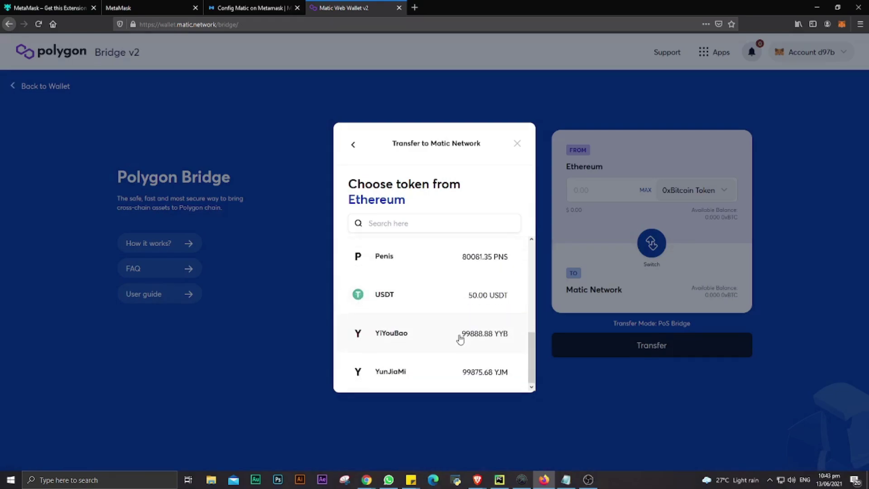
{"action": "left_click", "coordinate": [517, 144]}
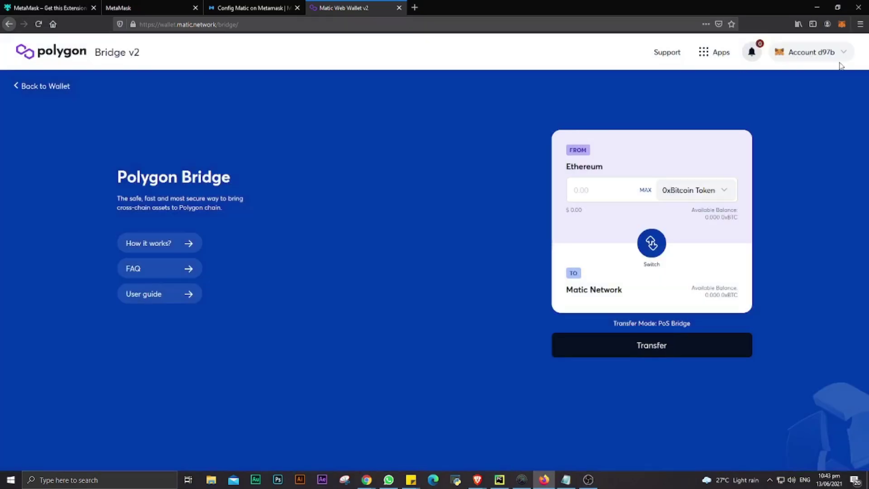
Step: Check in the MetaMask extension which network is selected and what Account 1 holds, and close it
{"action": "left_click", "coordinate": [841, 24]}
{"action": "left_click", "coordinate": [780, 51]}
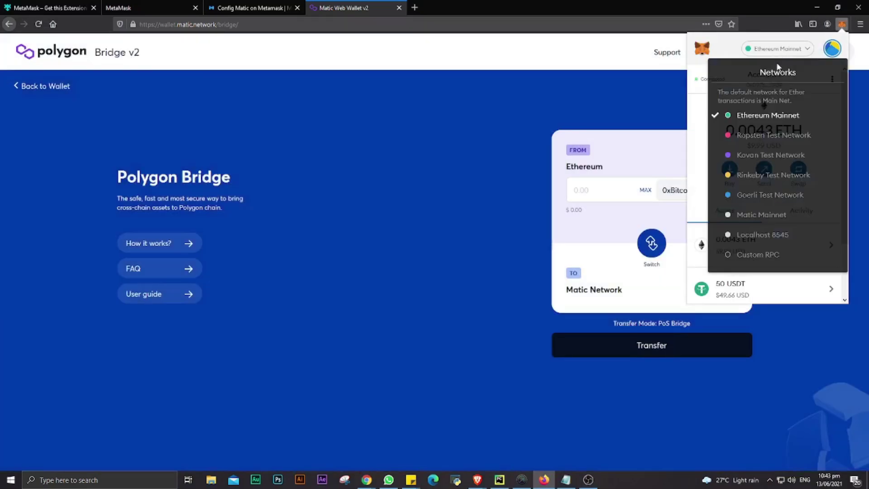
{"action": "left_click", "coordinate": [530, 53]}
{"action": "left_click", "coordinate": [842, 24]}
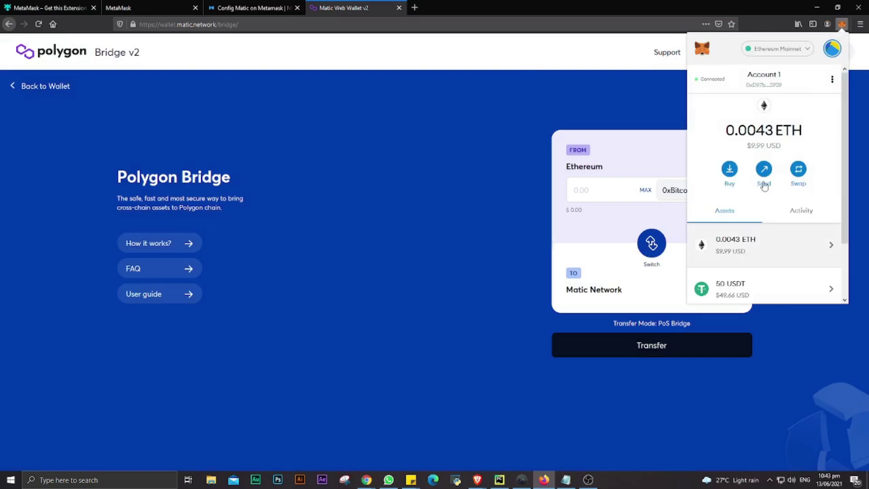
{"action": "left_click", "coordinate": [628, 94]}
Step: Choose USDT as the bridge token, set the maximum amount of 50, and advance the transfer to its final confirmation
{"action": "left_click", "coordinate": [710, 190]}
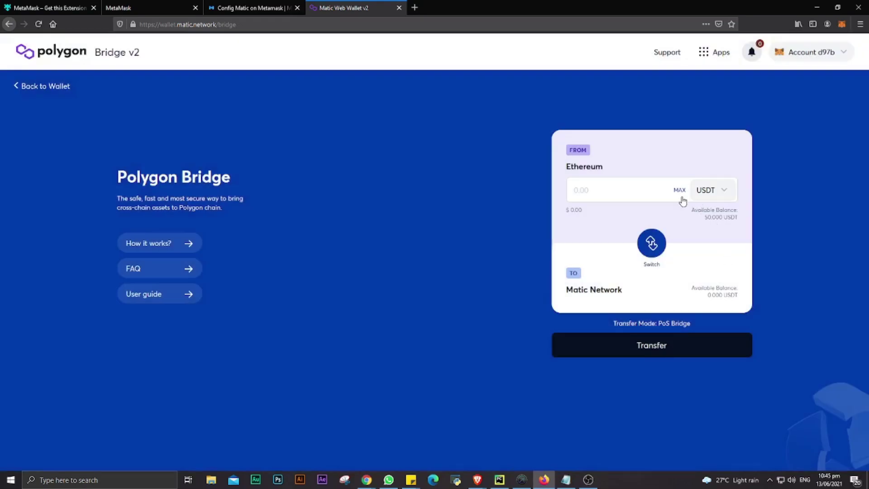
{"action": "left_click", "coordinate": [679, 191]}
{"action": "left_click", "coordinate": [639, 356]}
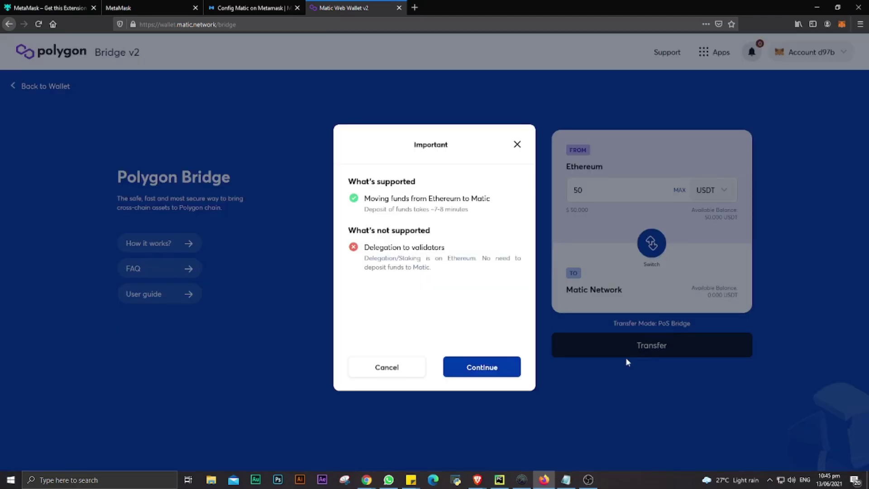
{"action": "left_click", "coordinate": [481, 368]}
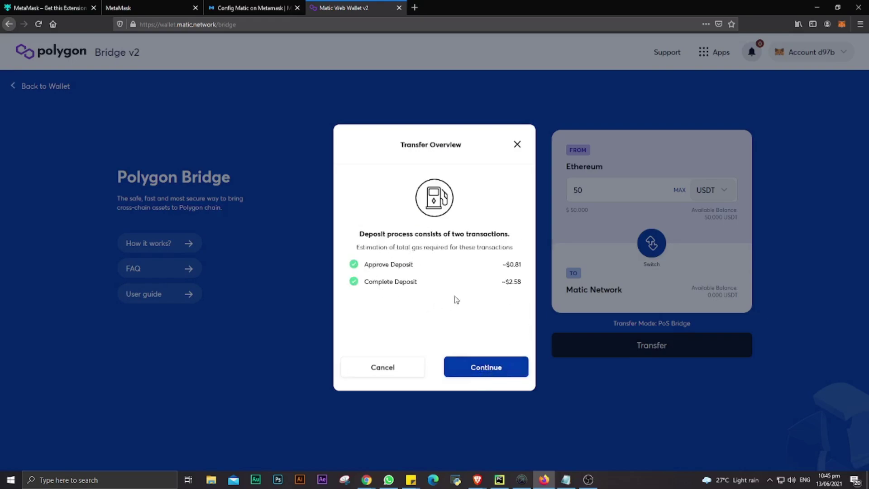
{"action": "left_click", "coordinate": [468, 373]}
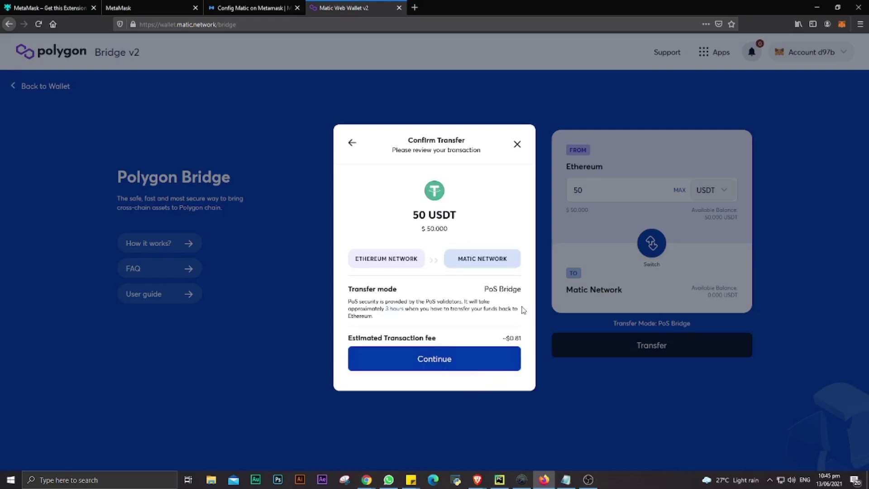
Step: Continue the 50 USDT transfer, approve the bridge's USDT spending permission in MetaMask, and view the approval transaction on Etherscan
{"action": "left_click", "coordinate": [443, 361]}
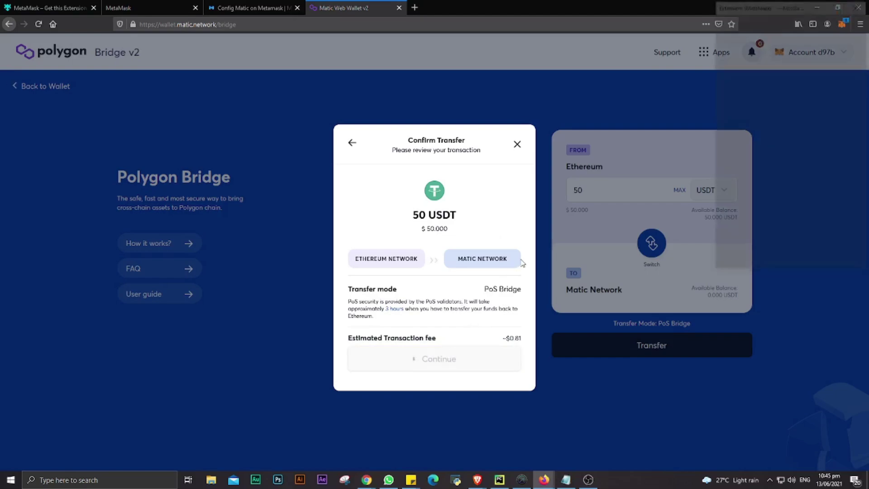
{"action": "scroll", "coordinate": [777, 184], "scroll_direction": "down", "scroll_amount": 2}
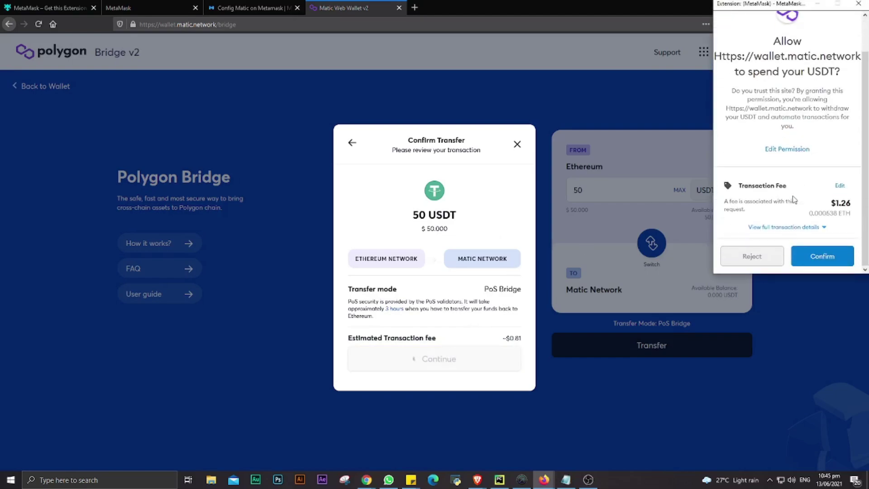
{"action": "left_click", "coordinate": [831, 263]}
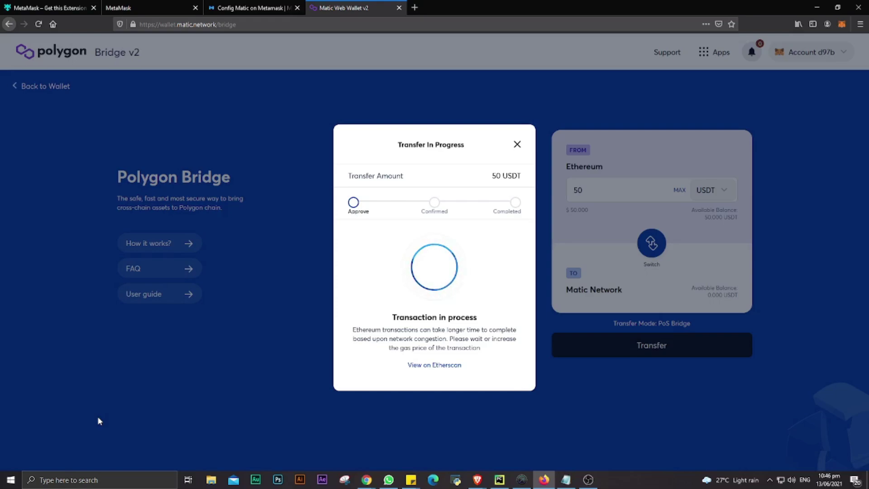
{"action": "left_click", "coordinate": [799, 449]}
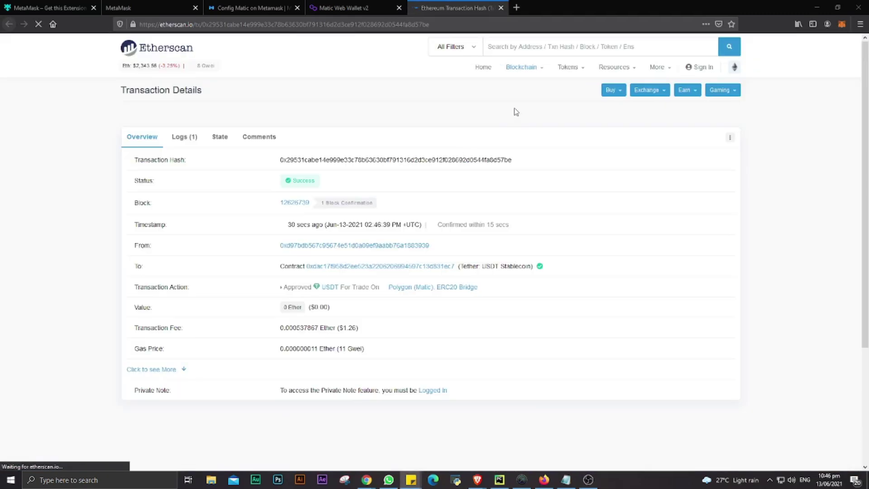
{"action": "key", "text": "ctrl+shift+Tab"}
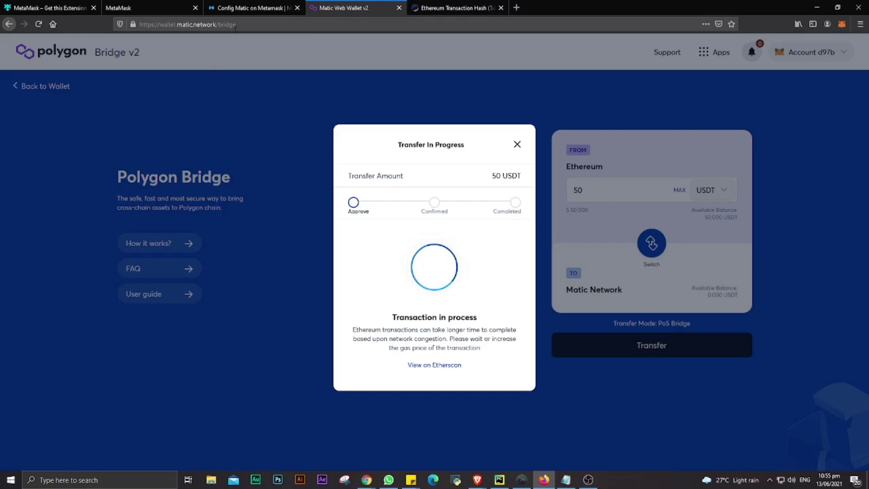
Step: Reload the bridge page, restart the 50 USDT transfer to the Matic Network, and confirm its deposit transaction in MetaMask
{"action": "left_click", "coordinate": [235, 28]}
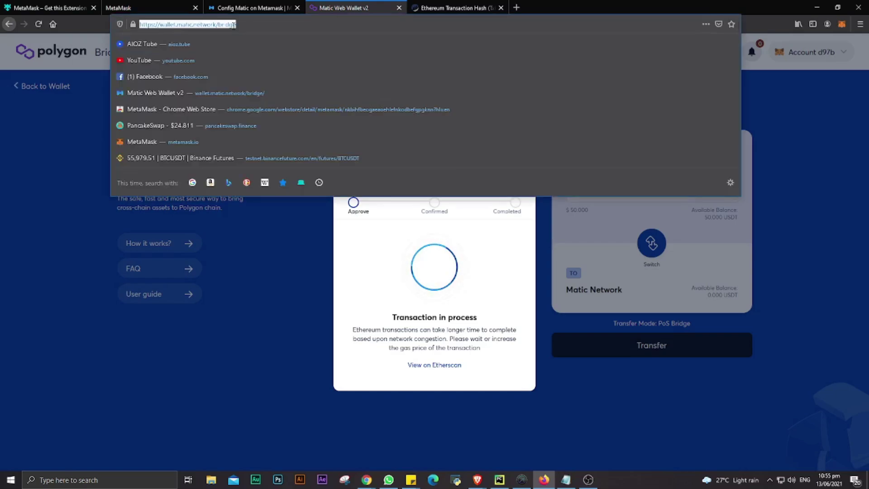
{"action": "key", "text": "Return"}
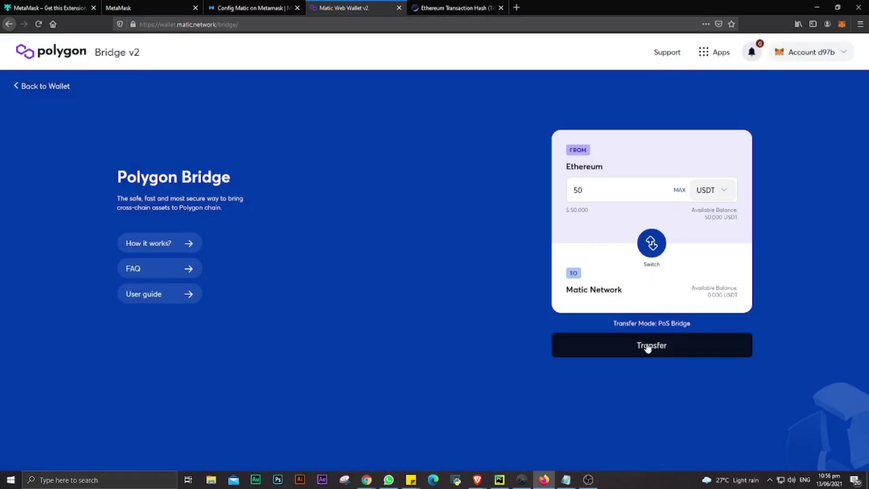
{"action": "left_click", "coordinate": [647, 346]}
{"action": "left_click", "coordinate": [505, 372]}
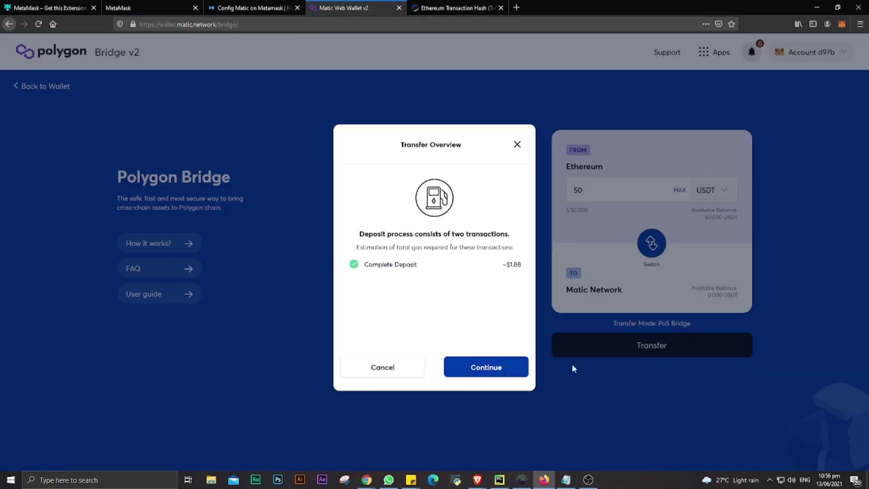
{"action": "left_click", "coordinate": [523, 366]}
{"action": "left_click", "coordinate": [482, 359]}
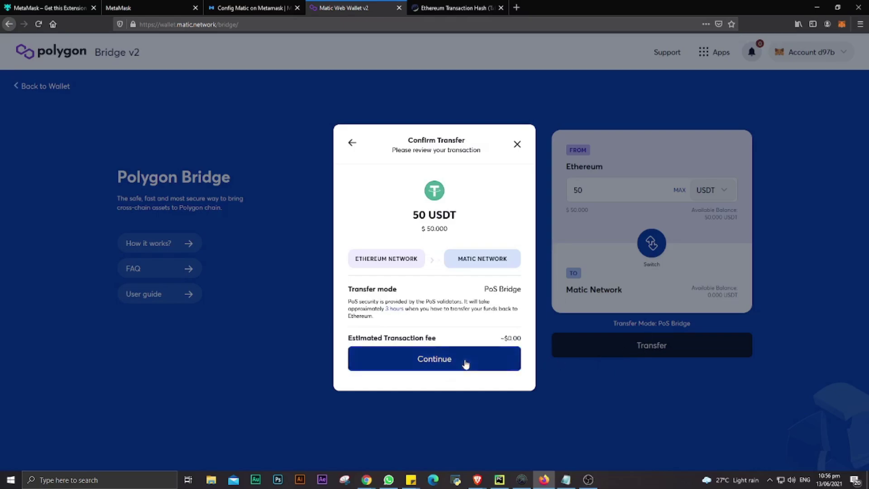
{"action": "left_click", "coordinate": [439, 362]}
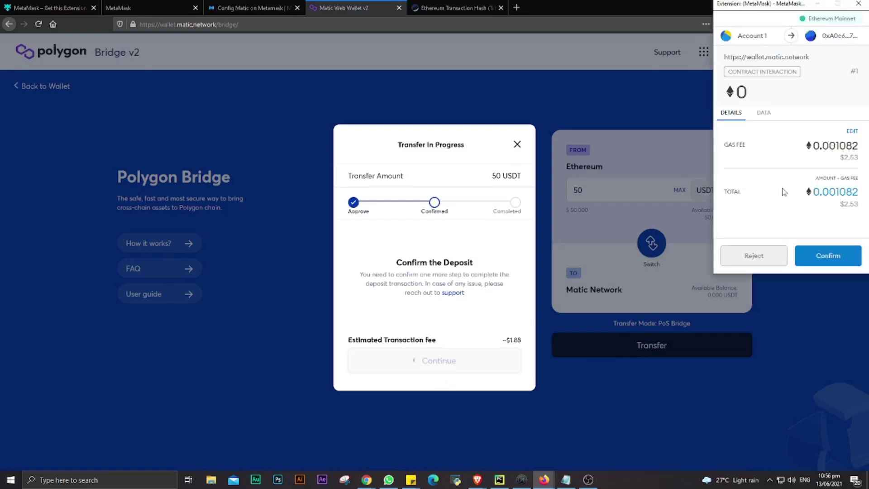
{"action": "left_click", "coordinate": [821, 258]}
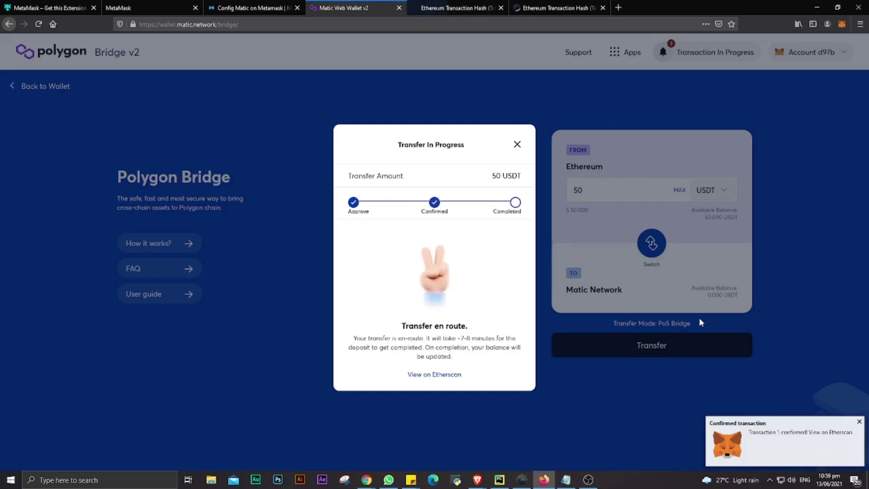
Step: Switch the MetaMask extension from Ethereum Mainnet to Matic Mainnet
{"action": "left_click", "coordinate": [842, 24]}
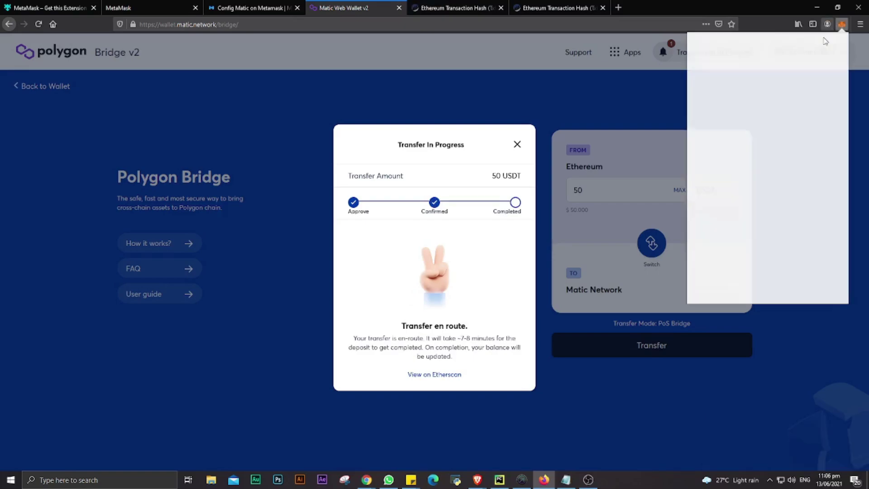
{"action": "scroll", "coordinate": [765, 77], "scroll_direction": "down", "scroll_amount": 2}
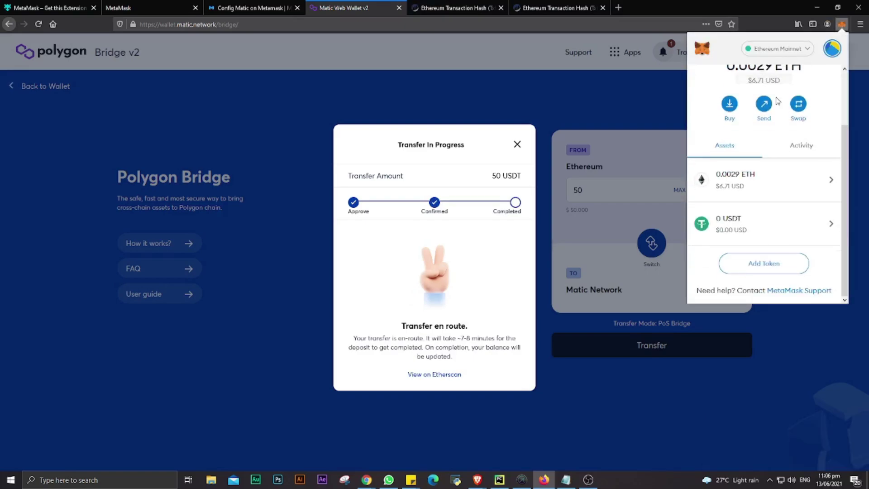
{"action": "left_click", "coordinate": [799, 53]}
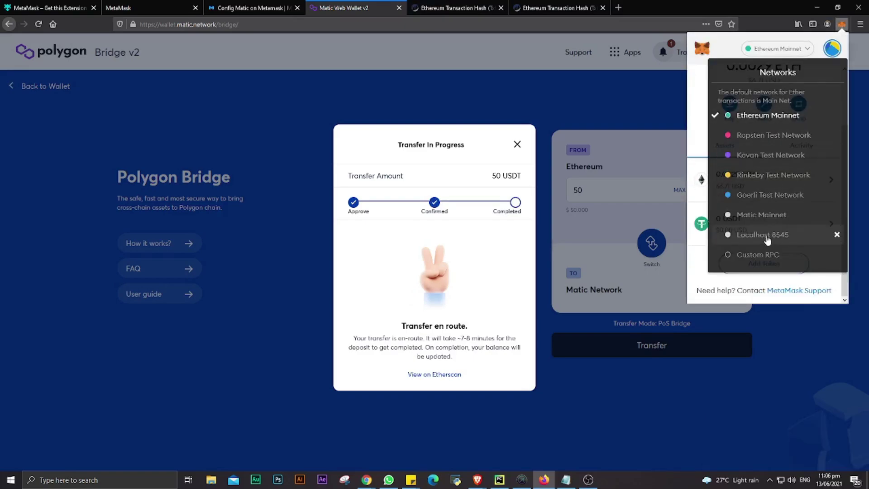
{"action": "left_click", "coordinate": [738, 216]}
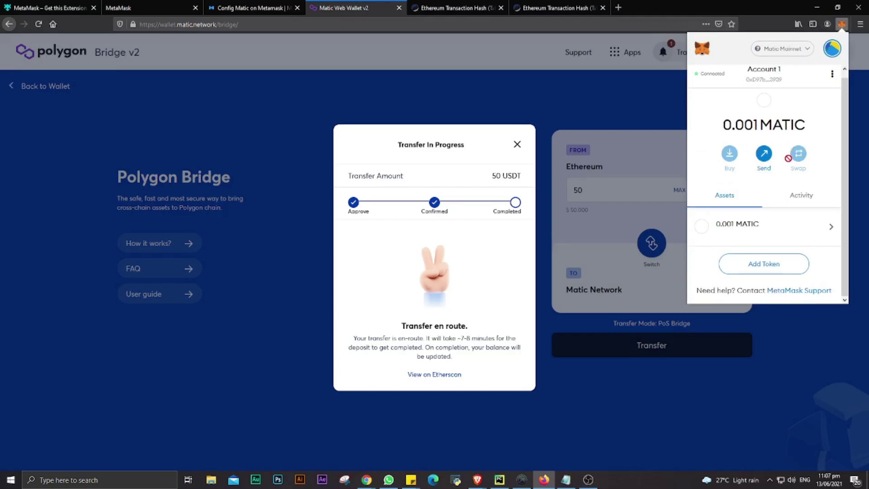
Step: Check Account 1's assets and the MATIC token details on Matic Mainnet, and close the MetaMask extension
{"action": "scroll", "coordinate": [791, 179], "scroll_direction": "up", "scroll_amount": 1}
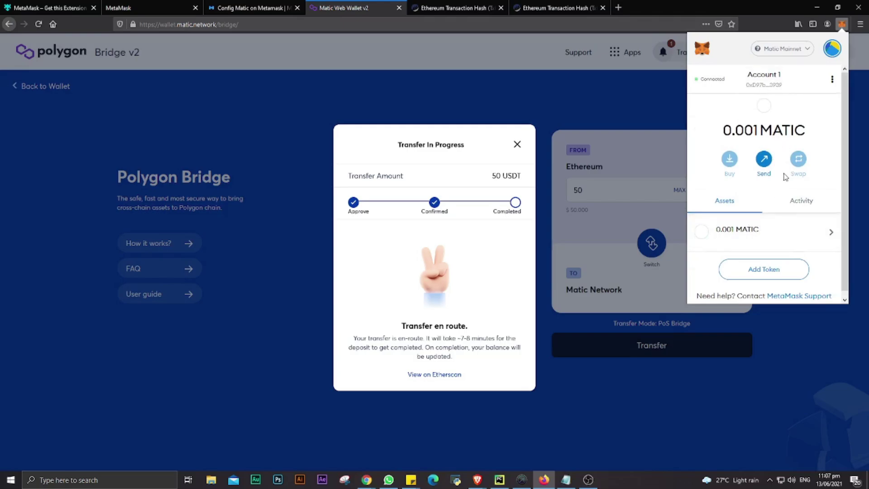
{"action": "scroll", "coordinate": [829, 226], "scroll_direction": "down", "scroll_amount": 1}
{"action": "left_click", "coordinate": [828, 237]}
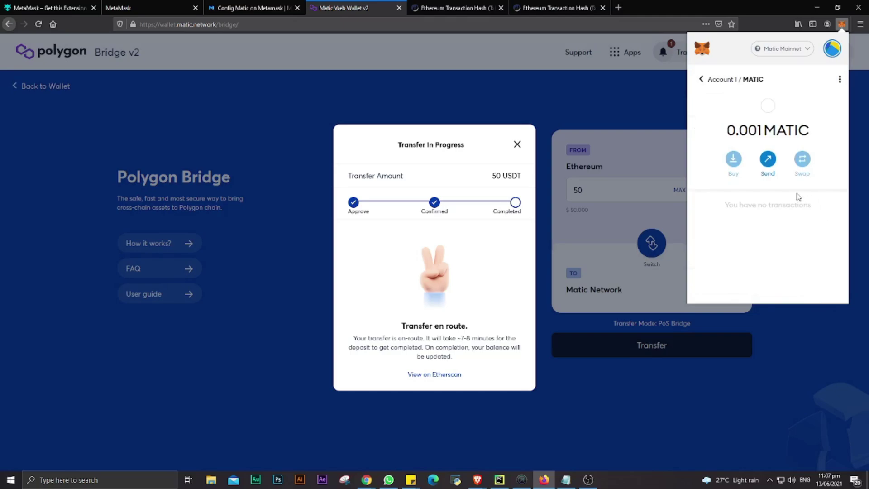
{"action": "left_click", "coordinate": [701, 79]}
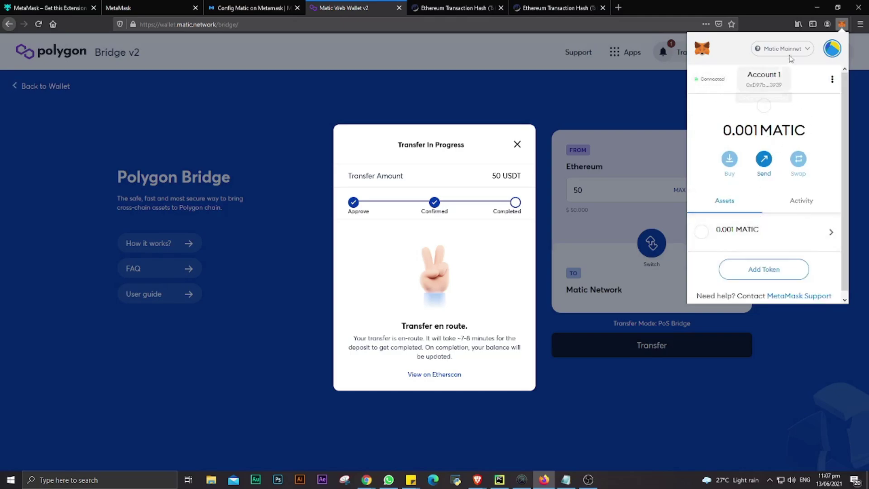
{"action": "left_click", "coordinate": [479, 270]}
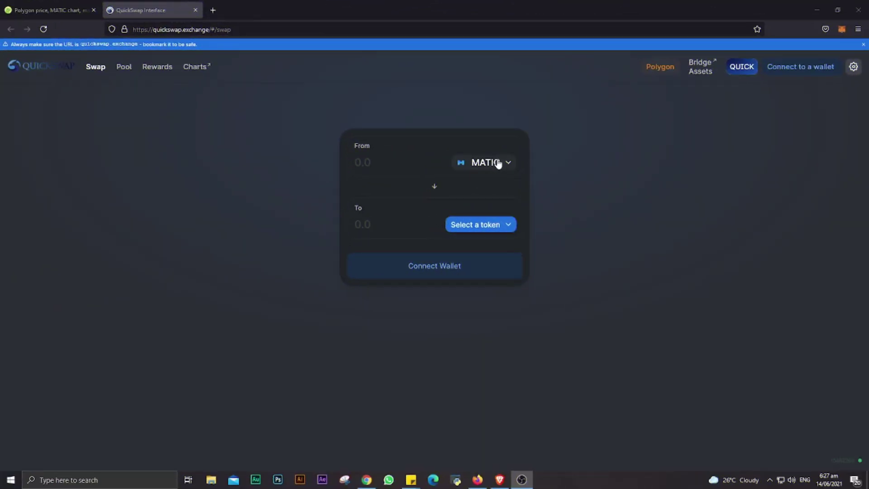
Step: On the QuickSwap exchange, connect Account 1 through MetaMask
{"action": "left_click", "coordinate": [800, 67]}
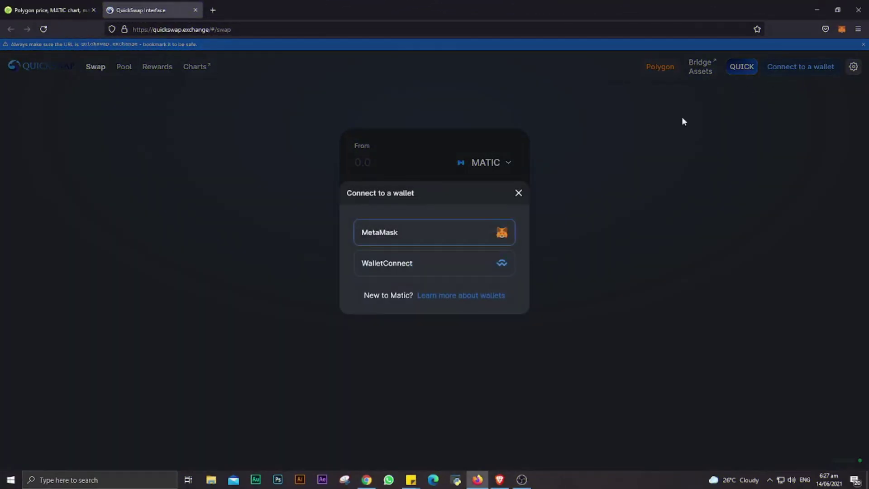
{"action": "left_click", "coordinate": [460, 232]}
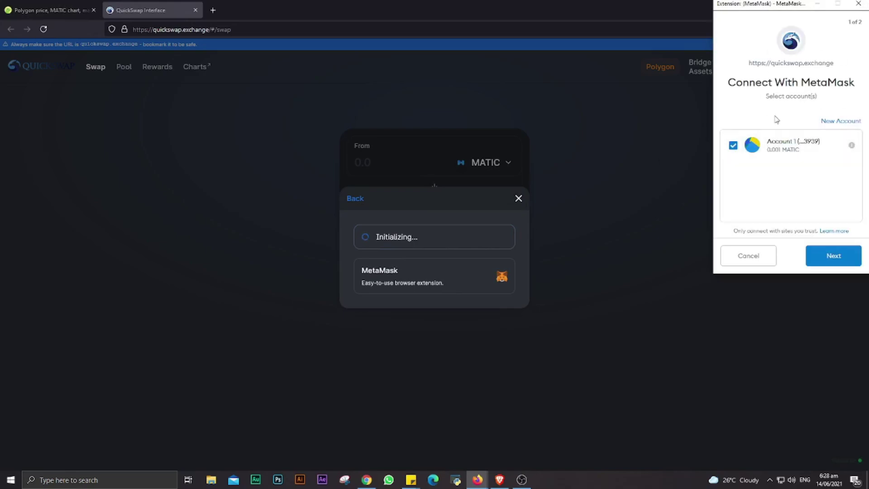
{"action": "left_click", "coordinate": [834, 256]}
{"action": "left_click", "coordinate": [835, 256]}
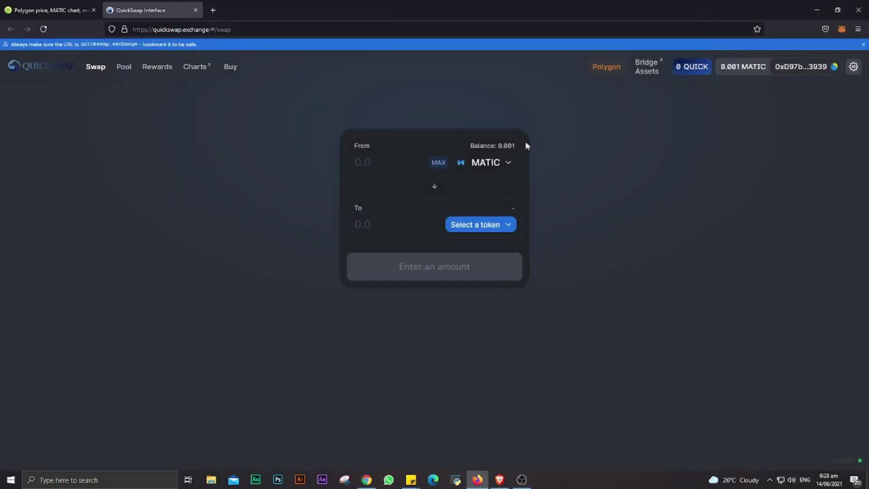
Step: Look through the Quickswap Token List of tokens available to swap from
{"action": "left_click", "coordinate": [509, 162]}
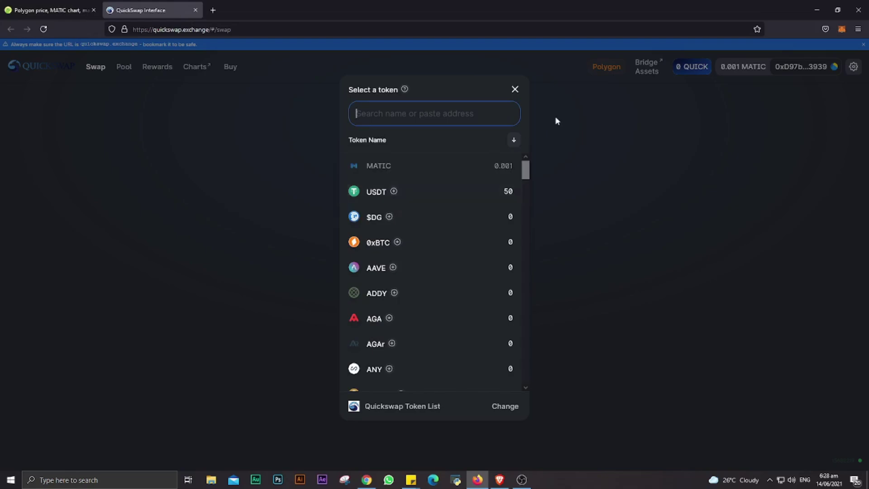
{"action": "scroll", "coordinate": [427, 216], "scroll_direction": "down", "scroll_amount": 3}
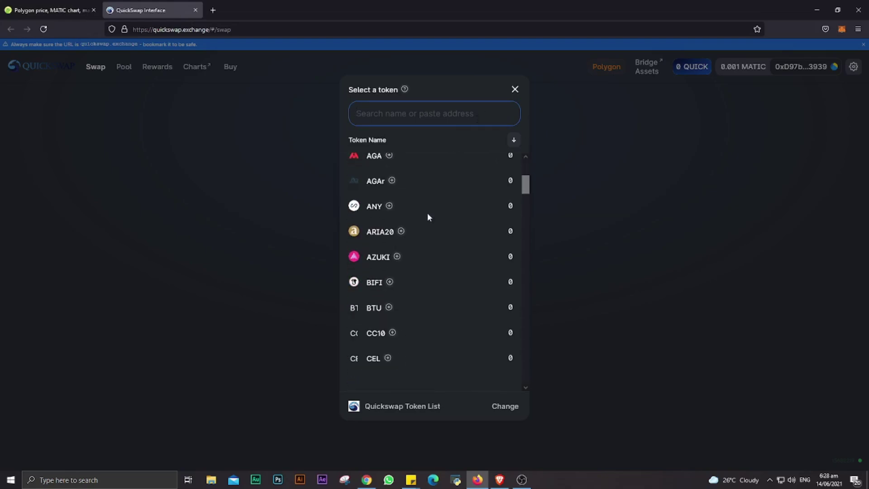
{"action": "scroll", "coordinate": [428, 218], "scroll_direction": "down", "scroll_amount": 3}
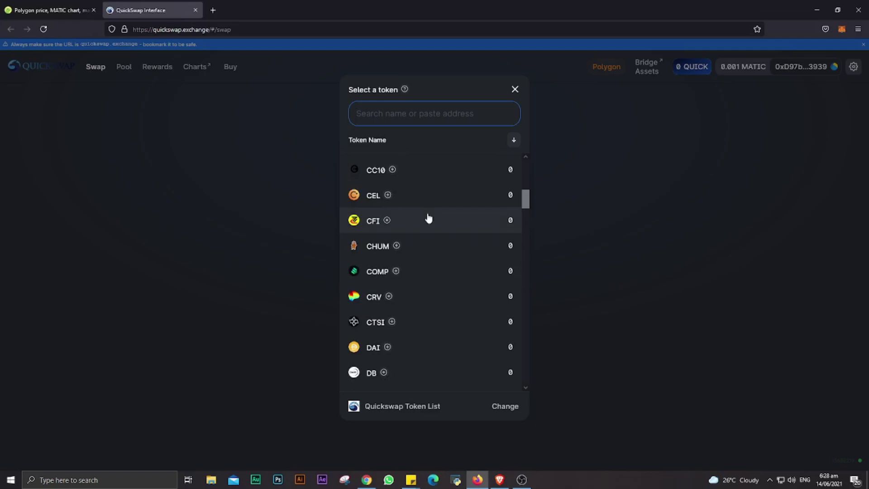
{"action": "scroll", "coordinate": [428, 218], "scroll_direction": "down", "scroll_amount": 3}
{"action": "scroll", "coordinate": [428, 218], "scroll_direction": "down", "scroll_amount": 3}
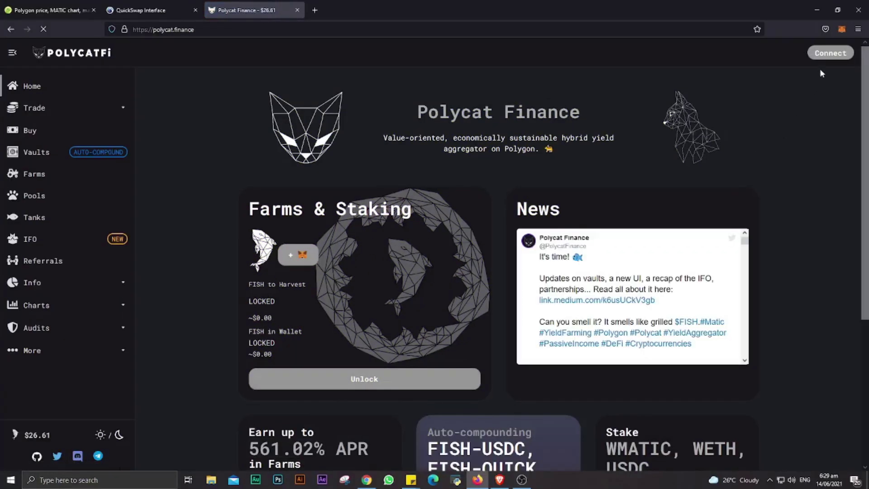
Step: On the Polycat Finance site, connect the MetaMask wallet
{"action": "left_click", "coordinate": [829, 55]}
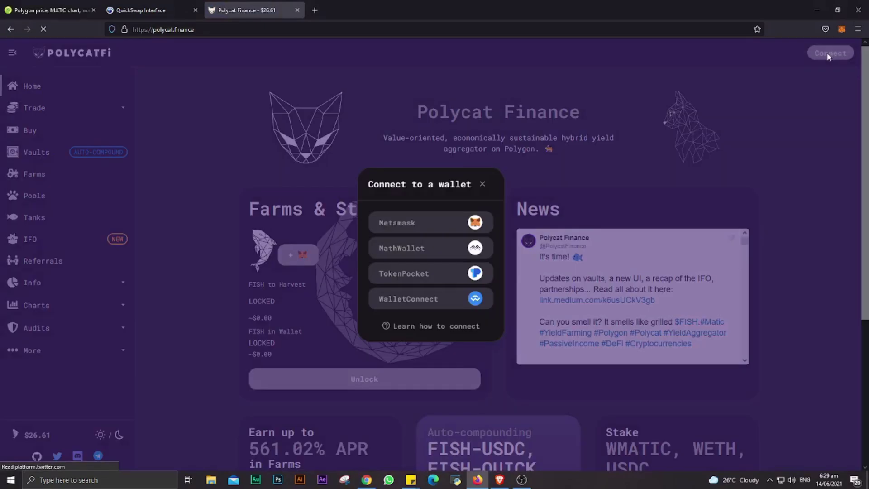
{"action": "left_click", "coordinate": [403, 226]}
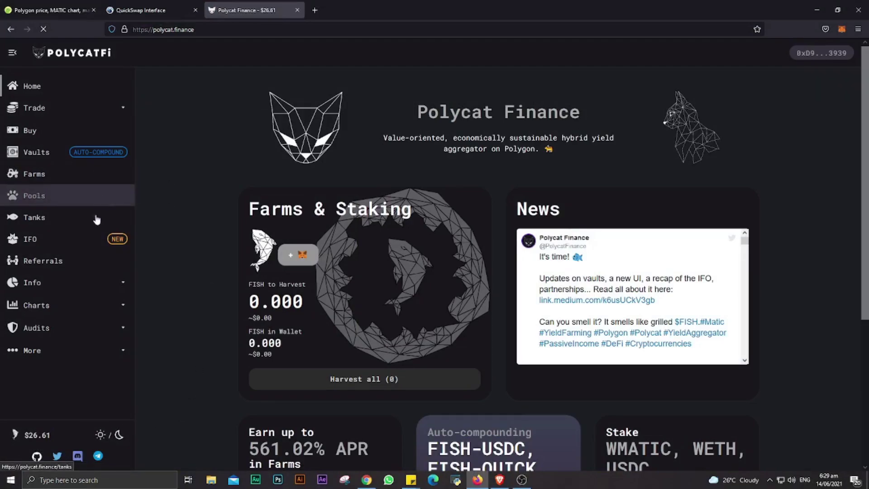
Step: Examine Polycat Finance's farms and auto-compounding vaults, including their yields and fees, and return to the farms
{"action": "left_click", "coordinate": [38, 176]}
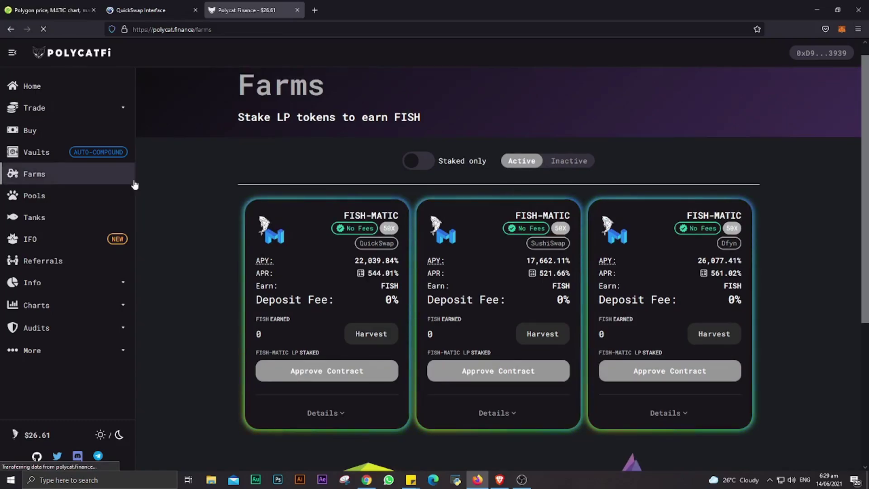
{"action": "left_click", "coordinate": [45, 151]}
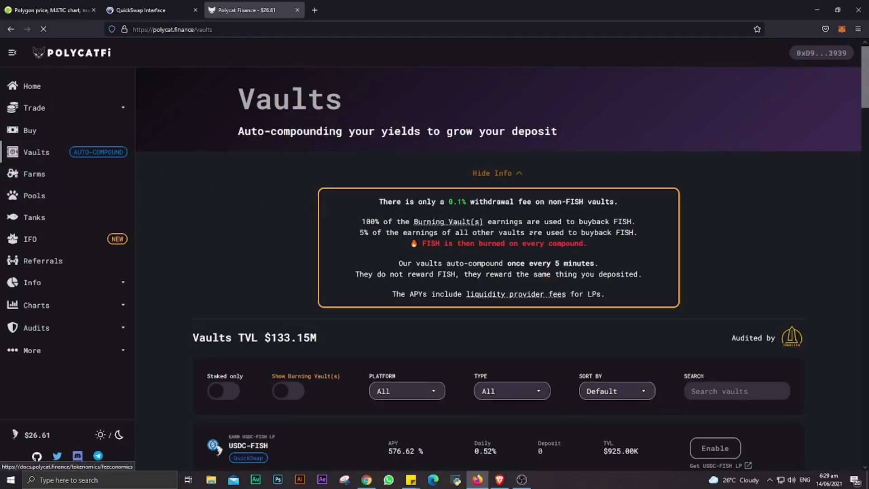
{"action": "scroll", "coordinate": [743, 244], "scroll_direction": "down", "scroll_amount": 2}
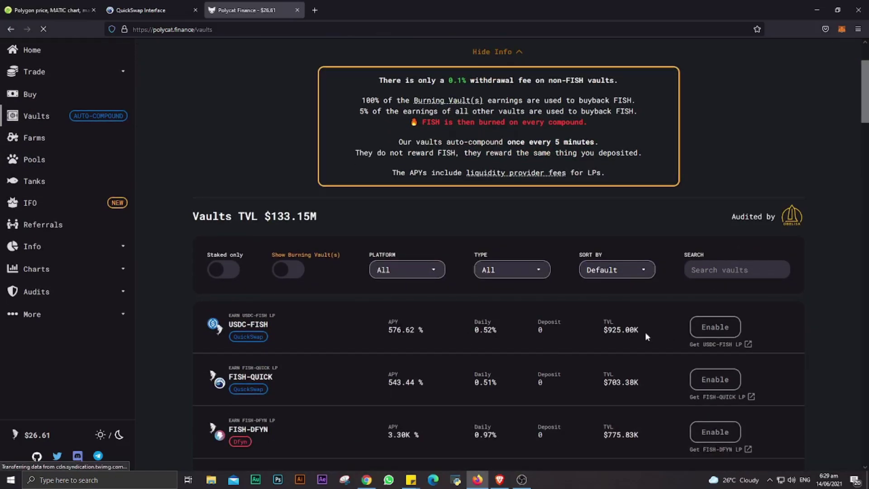
{"action": "scroll", "coordinate": [570, 365], "scroll_direction": "up", "scroll_amount": 3}
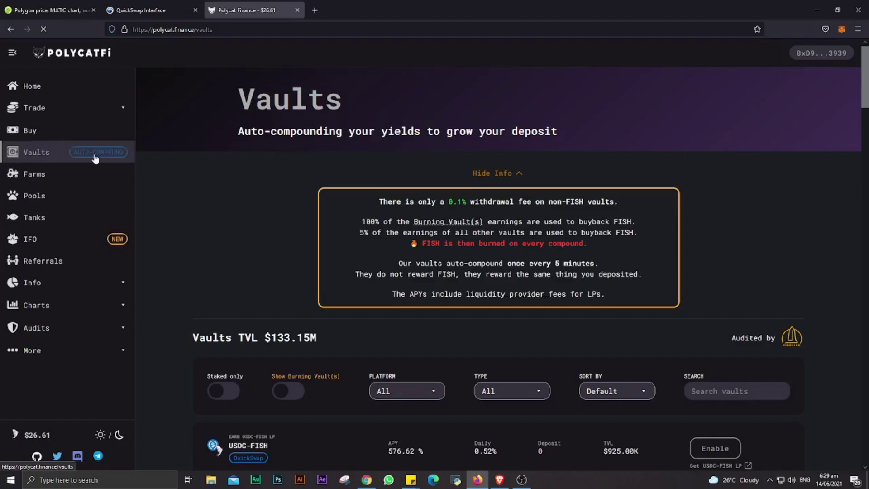
{"action": "left_click", "coordinate": [36, 175]}
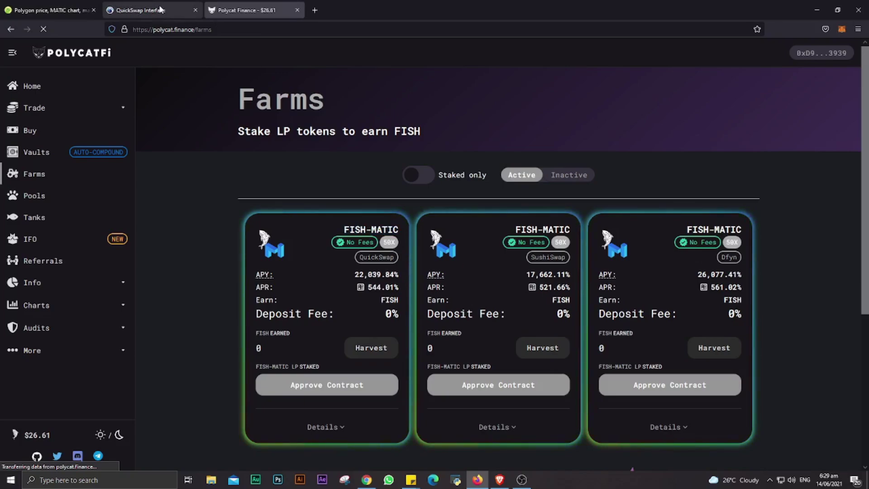
Step: Return to QuickSwap and choose USDT as the token to swap from
{"action": "left_click", "coordinate": [184, 13]}
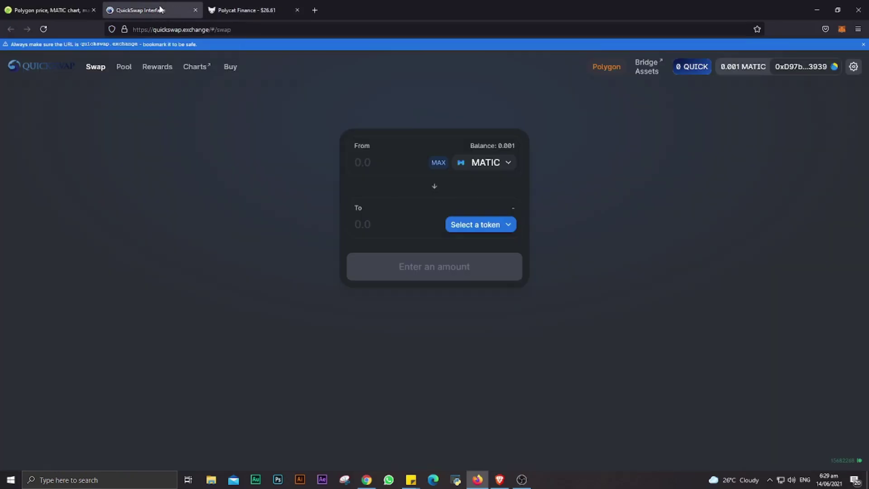
{"action": "left_click", "coordinate": [506, 167]}
{"action": "left_click", "coordinate": [480, 199]}
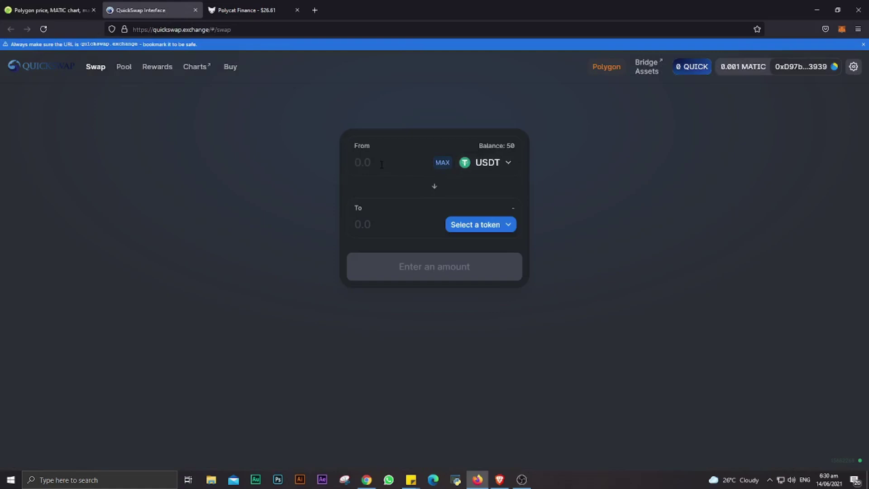
Step: Set the swap amount to 25 USDT and choose MATIC as the token to receive
{"action": "type", "text": "25"}
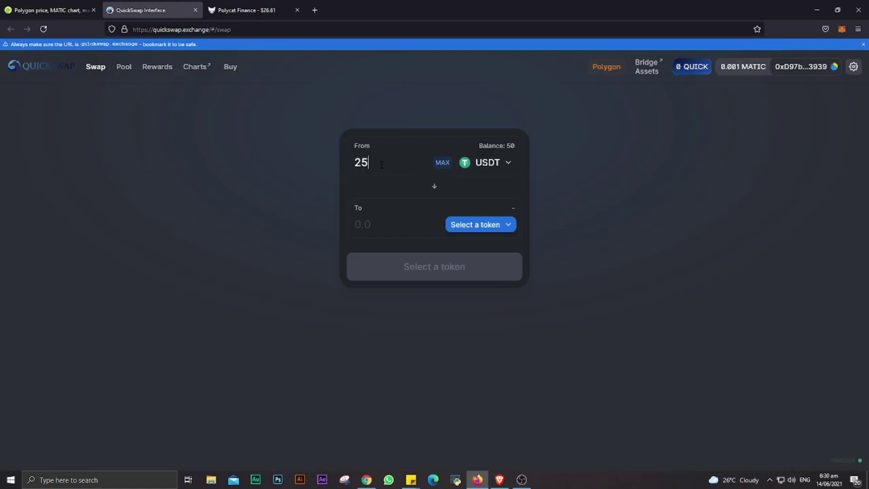
{"action": "left_click", "coordinate": [475, 223]}
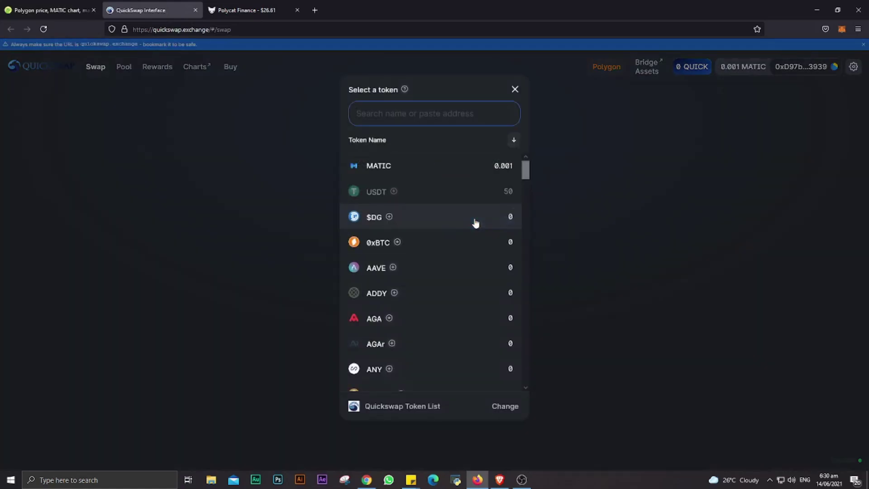
{"action": "left_click", "coordinate": [440, 168]}
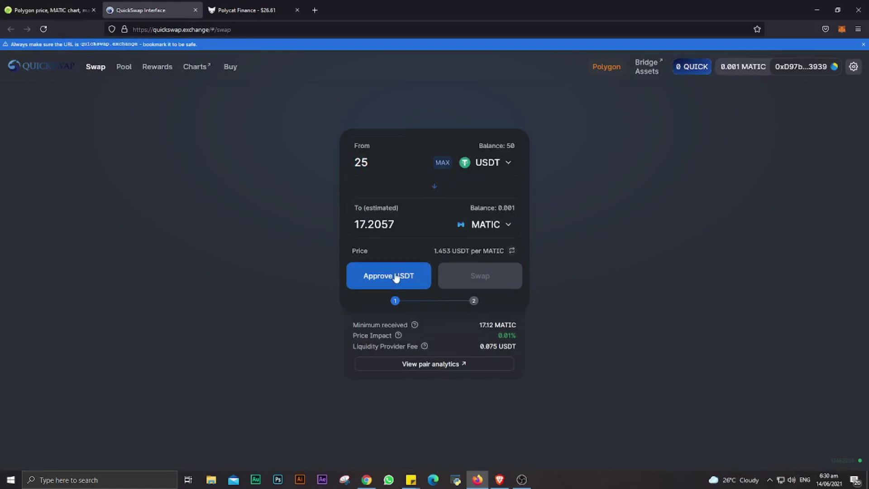
Step: Approve QuickSwap to spend USDT and confirm the permission request in MetaMask
{"action": "left_click", "coordinate": [396, 276]}
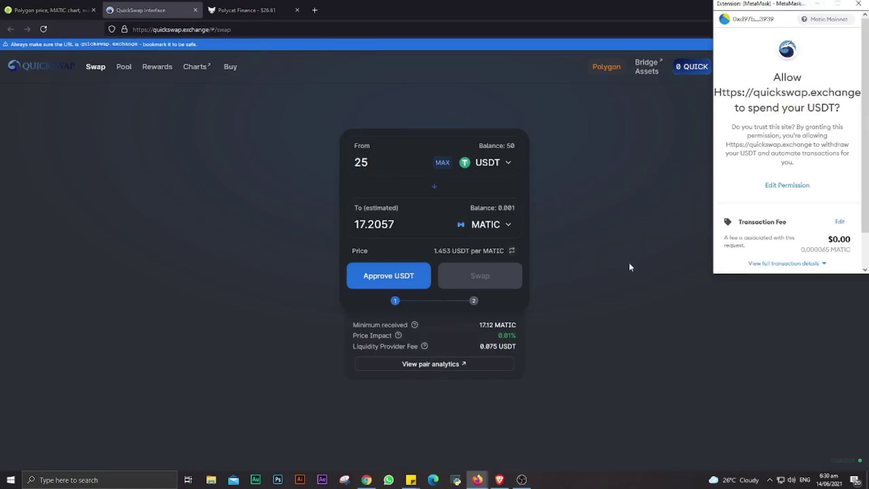
{"action": "scroll", "coordinate": [837, 209], "scroll_direction": "down", "scroll_amount": 2}
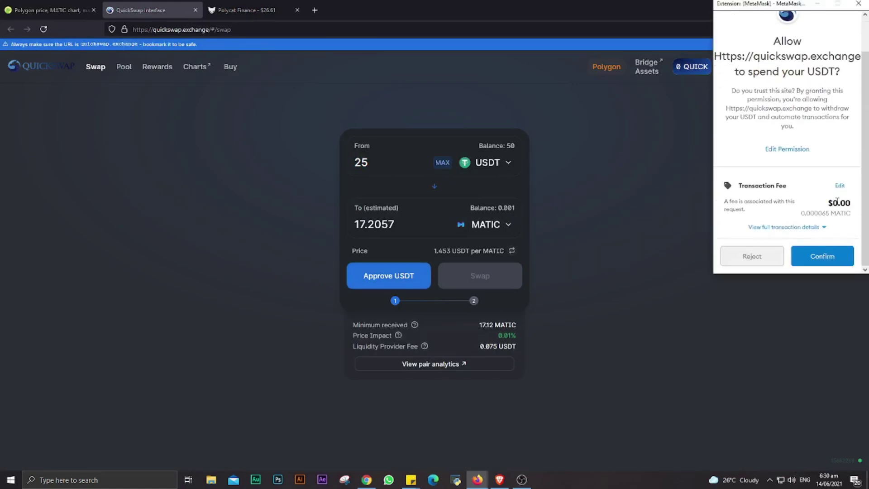
{"action": "left_click", "coordinate": [814, 257]}
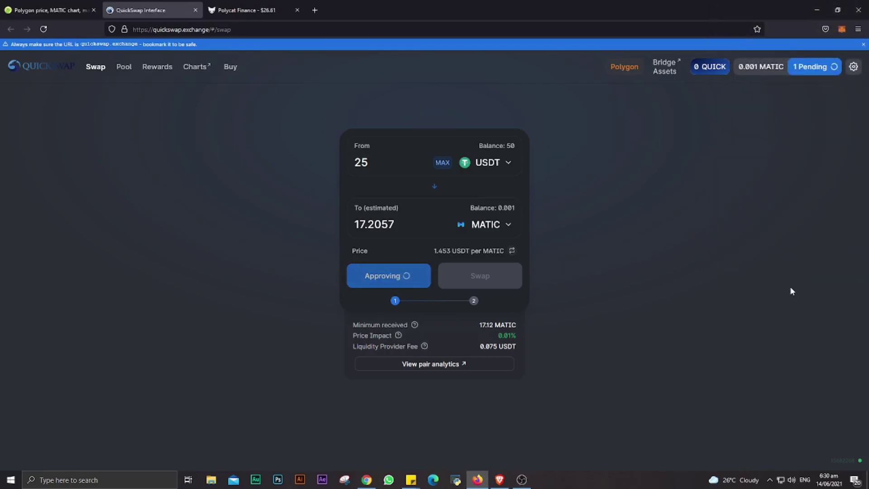
{"action": "scroll", "coordinate": [663, 430], "scroll_direction": "down", "scroll_amount": 1}
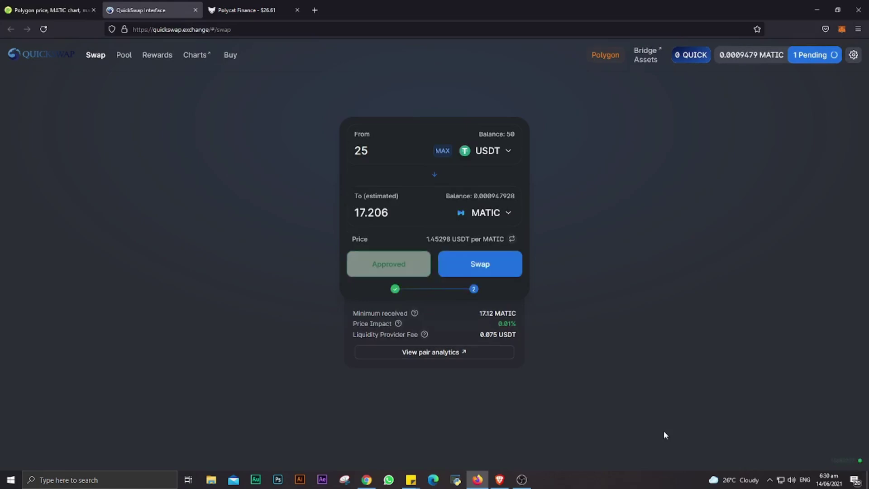
Step: Swap the 25 USDT for MATIC, confirm the transaction in MetaMask and open the confirmed transaction's notification
{"action": "left_click", "coordinate": [471, 267]}
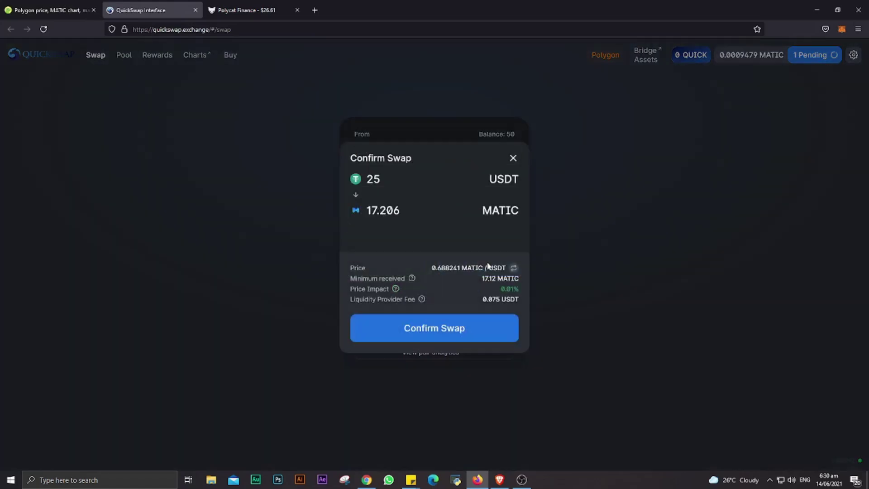
{"action": "left_click", "coordinate": [415, 326]}
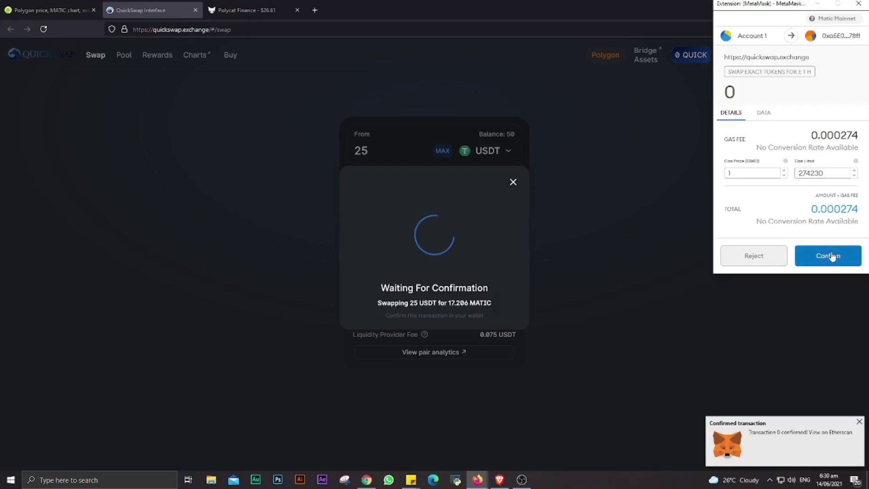
{"action": "left_click", "coordinate": [827, 257]}
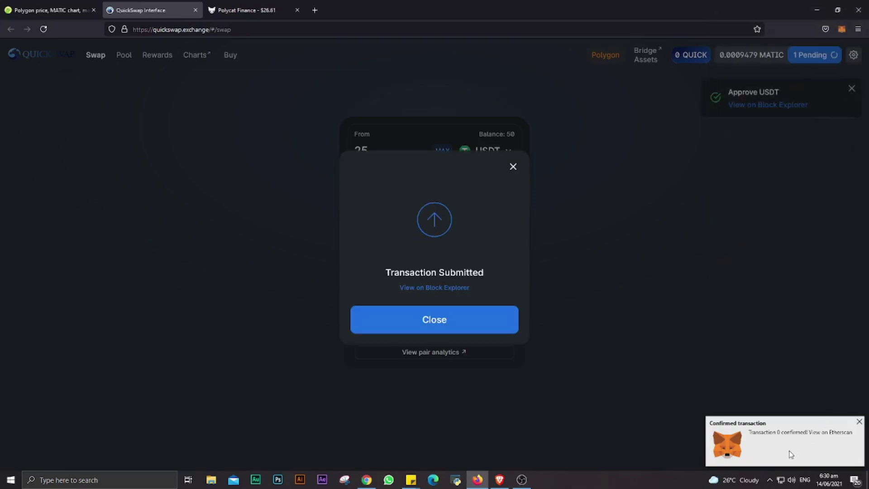
{"action": "left_click", "coordinate": [764, 425]}
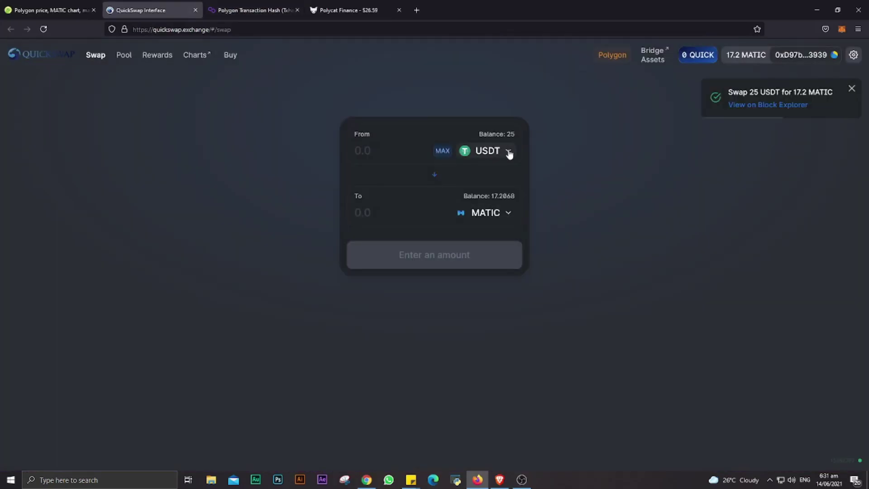
Step: Swap the other 25 USDT for FISH and confirm the transaction in MetaMask
{"action": "left_click", "coordinate": [509, 152]}
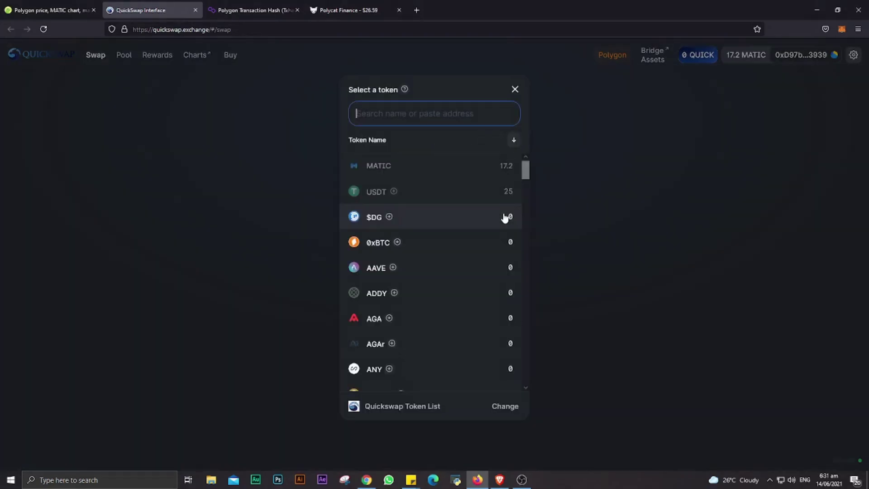
{"action": "scroll", "coordinate": [460, 275], "scroll_direction": "down", "scroll_amount": 5}
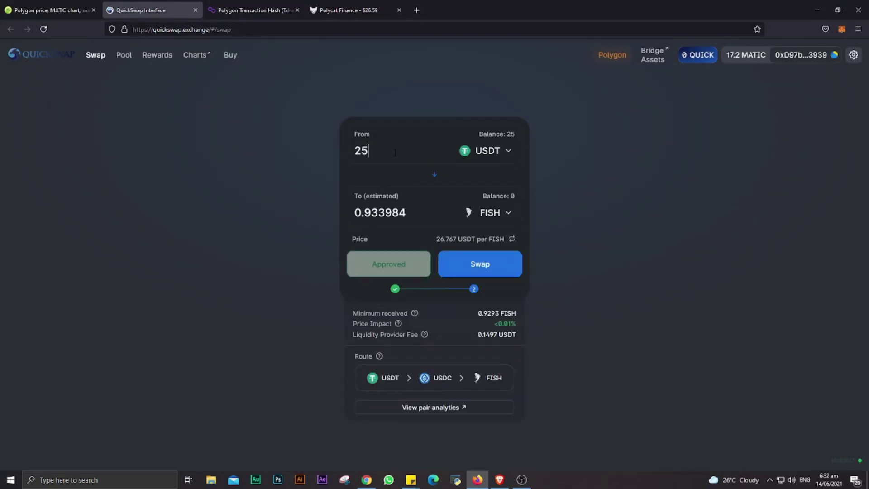
{"action": "left_click", "coordinate": [477, 262]}
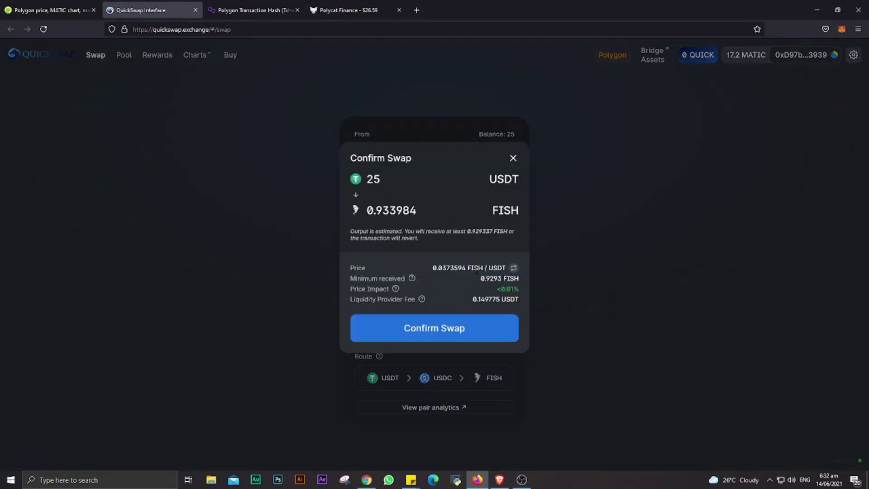
{"action": "left_click", "coordinate": [434, 326]}
{"action": "left_click", "coordinate": [828, 255]}
Step: View the FISH swap's transaction on Polygonscan, close that page and check the token balances in QuickSwap's token list
{"action": "left_click", "coordinate": [433, 286]}
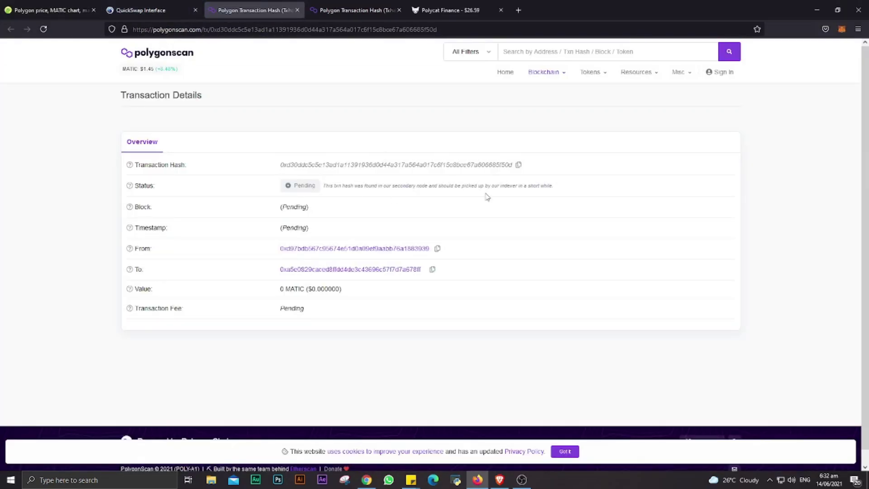
{"action": "left_click", "coordinate": [299, 29]}
{"action": "key", "text": "ctrl+w"}
{"action": "left_click", "coordinate": [401, 83]}
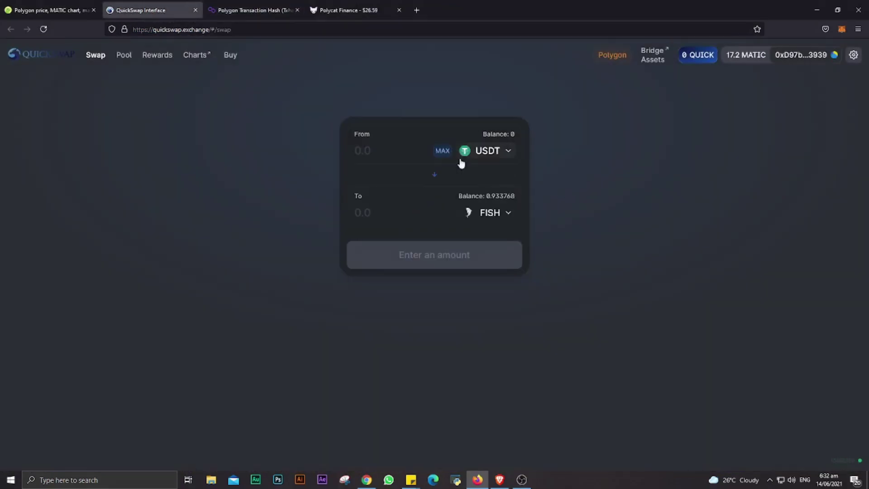
{"action": "left_click", "coordinate": [498, 149]}
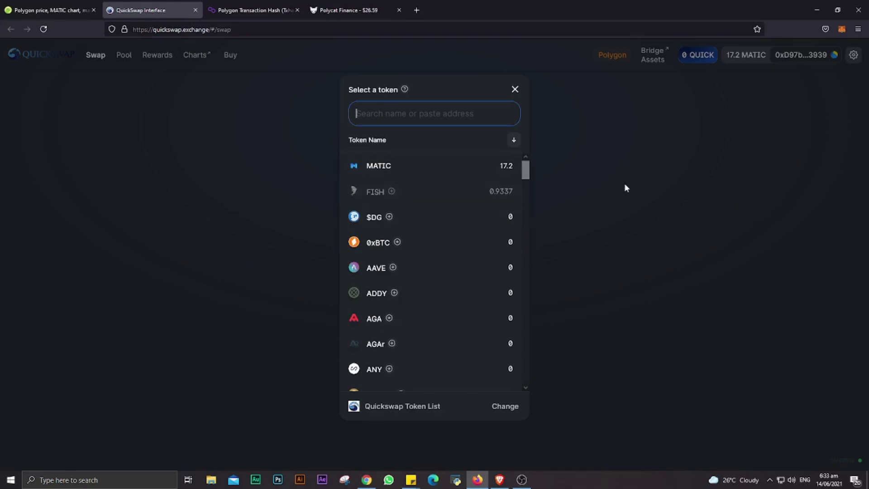
Step: On Polycat Finance, expand the QuickSwap FISH-MATIC farm's details and open its FISH-MATIC LP liquidity page
{"action": "left_click", "coordinate": [348, 10]}
{"action": "scroll", "coordinate": [309, 335], "scroll_direction": "down", "scroll_amount": 3}
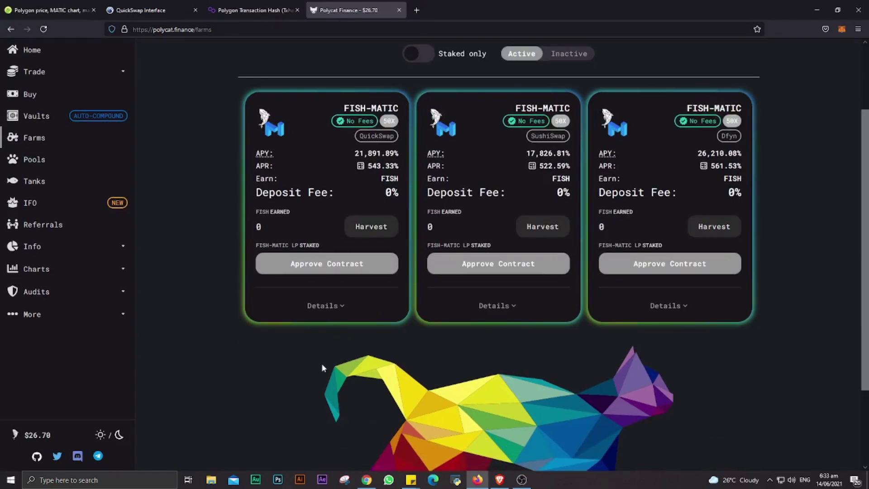
{"action": "left_click", "coordinate": [339, 307]}
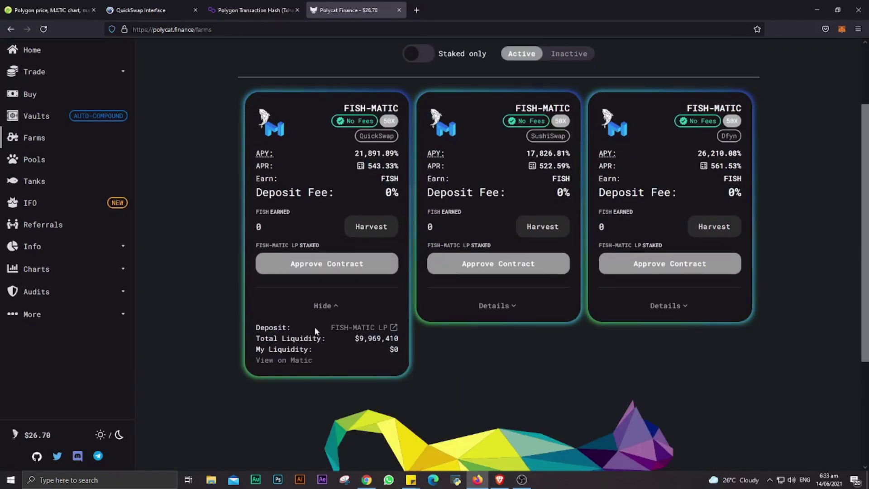
{"action": "left_click", "coordinate": [346, 329]}
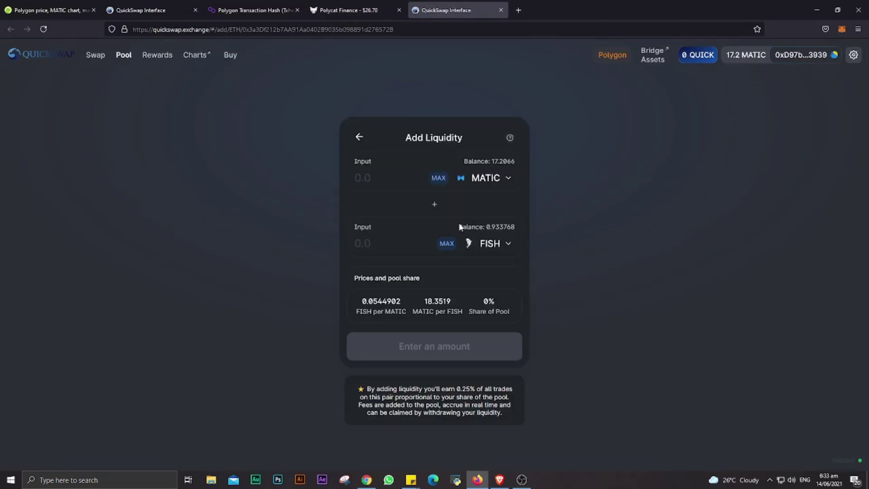
Step: Add liquidity with the maximum FISH and the matching 17.1364 MATIC, approving FISH spending in MetaMask and confirming the supply
{"action": "left_click", "coordinate": [447, 244]}
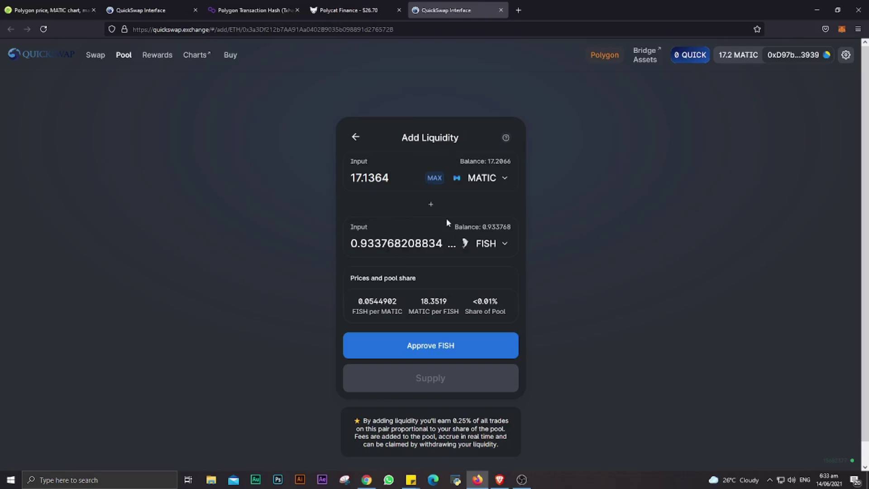
{"action": "left_click", "coordinate": [434, 346]}
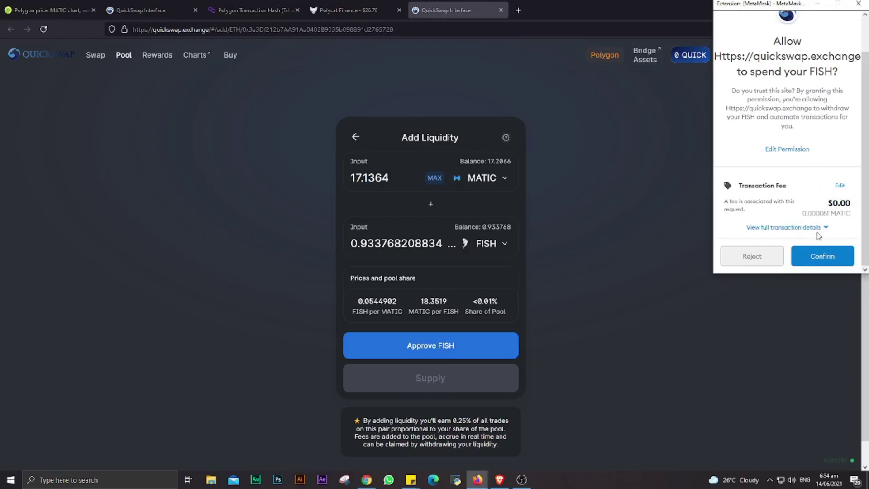
{"action": "left_click", "coordinate": [817, 255]}
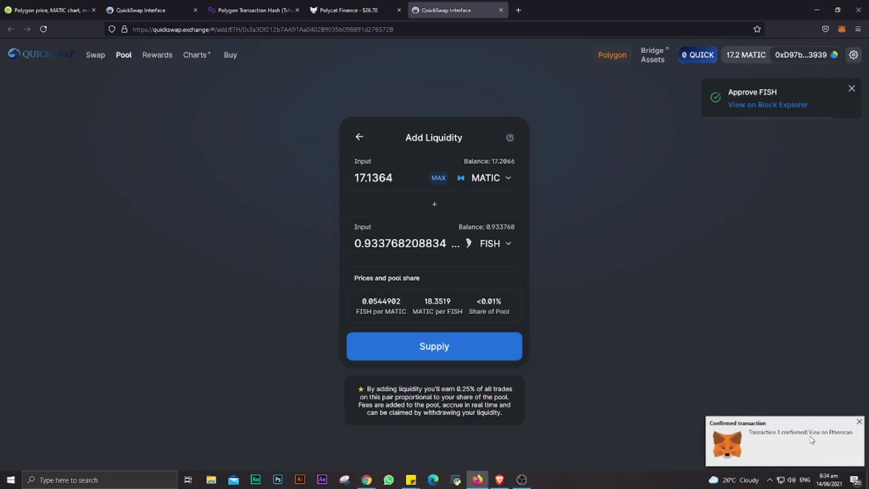
{"action": "left_click", "coordinate": [859, 423]}
{"action": "left_click", "coordinate": [434, 346]}
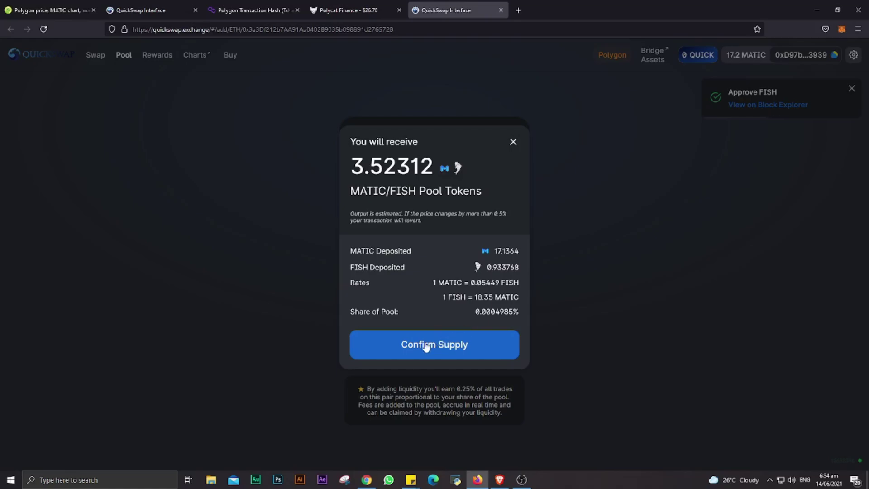
{"action": "left_click", "coordinate": [435, 344]}
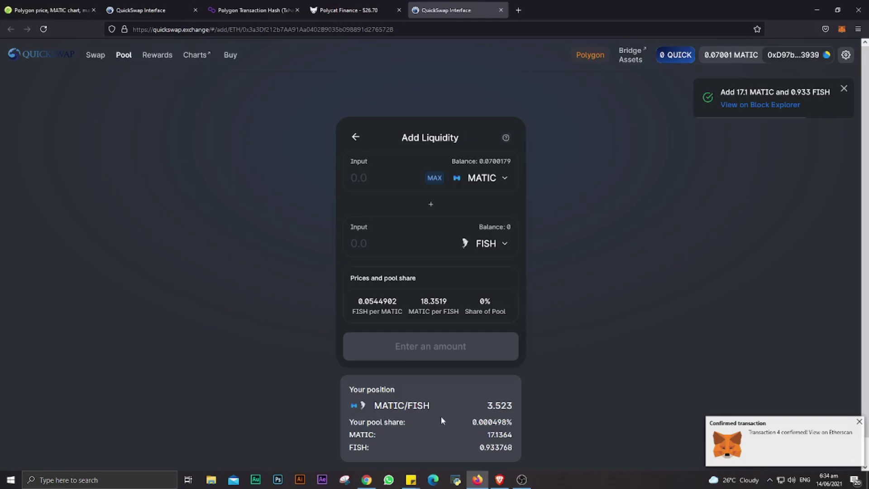
Step: Back on Polycat Finance, approve the contract for the QuickSwap FISH-MATIC farm and confirm the permission in MetaMask
{"action": "left_click", "coordinate": [349, 10]}
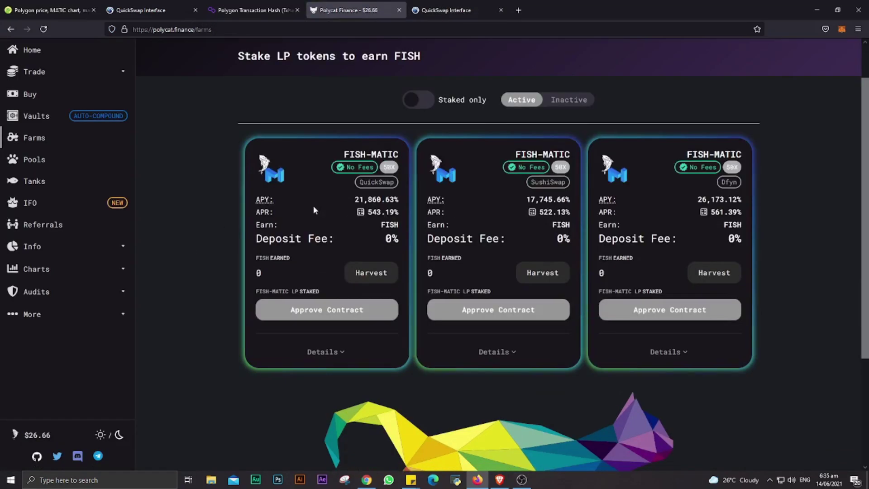
{"action": "left_click", "coordinate": [311, 312]}
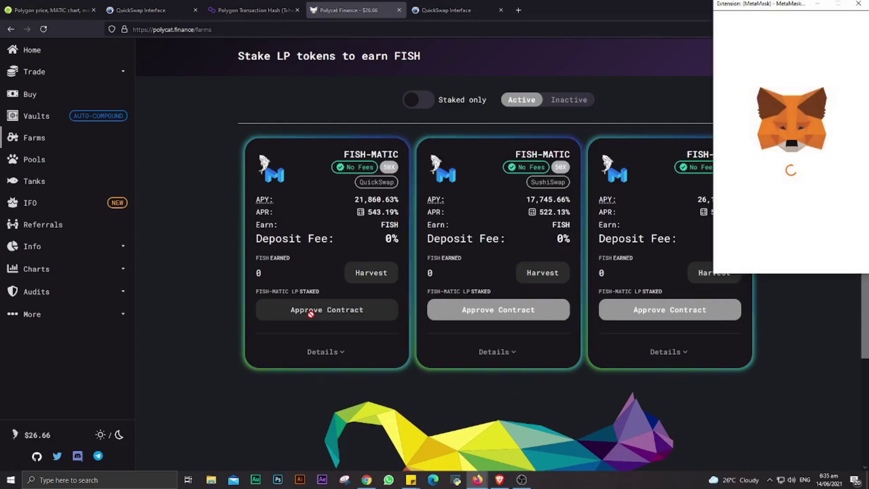
{"action": "scroll", "coordinate": [826, 176], "scroll_direction": "down", "scroll_amount": 3}
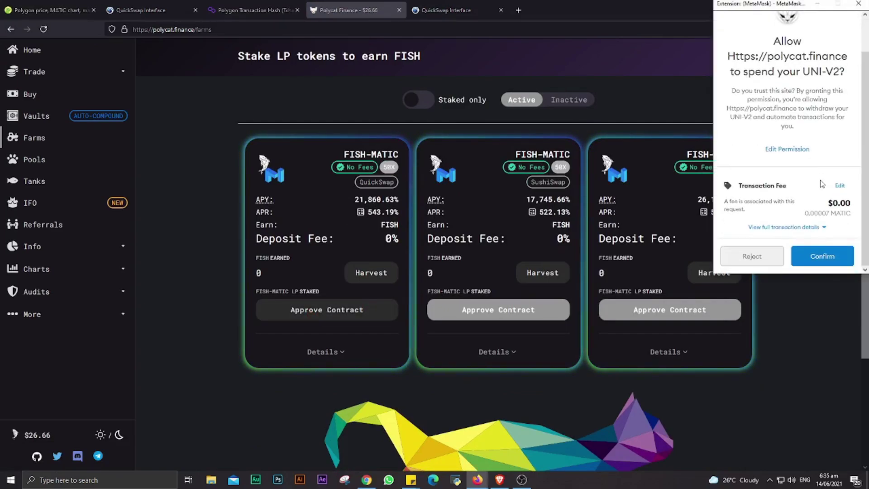
{"action": "left_click", "coordinate": [822, 254]}
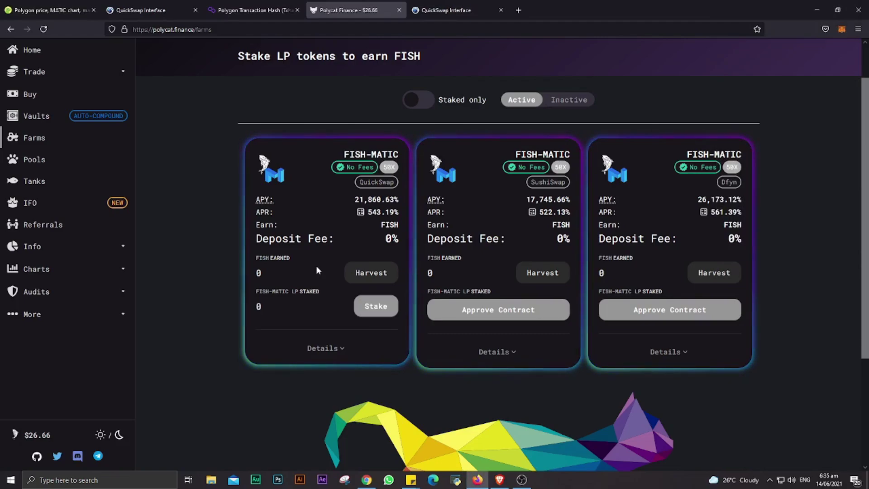
Step: Stake the maximum available FISH-MATIC LP tokens in the QuickSwap farm and confirm the deposit in MetaMask
{"action": "left_click", "coordinate": [322, 348]}
{"action": "left_click", "coordinate": [375, 314]}
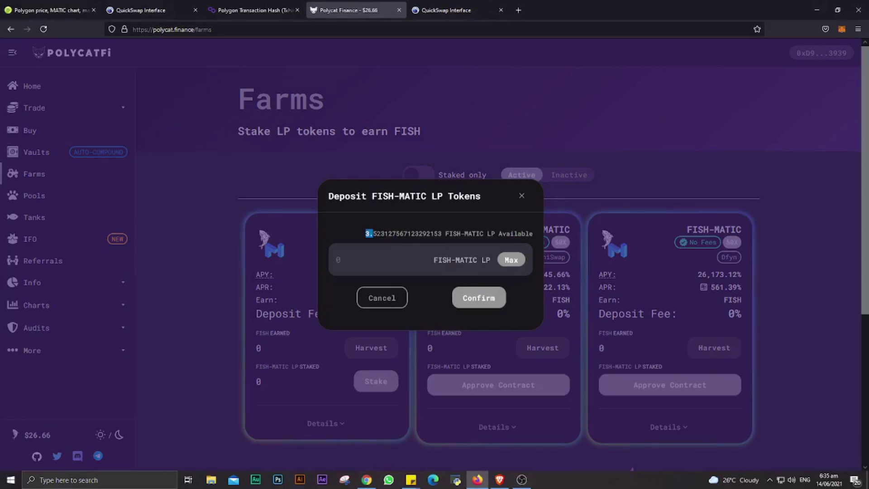
{"action": "left_click", "coordinate": [518, 226]}
{"action": "left_click", "coordinate": [511, 261]}
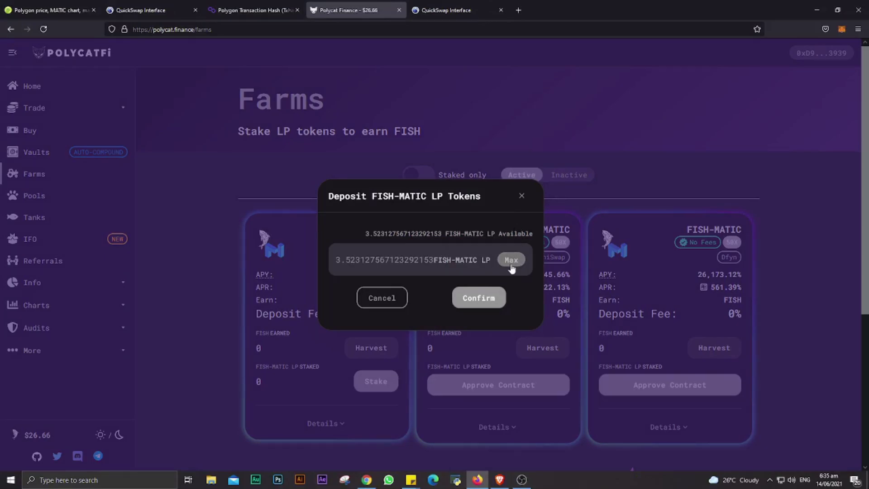
{"action": "left_click", "coordinate": [466, 301]}
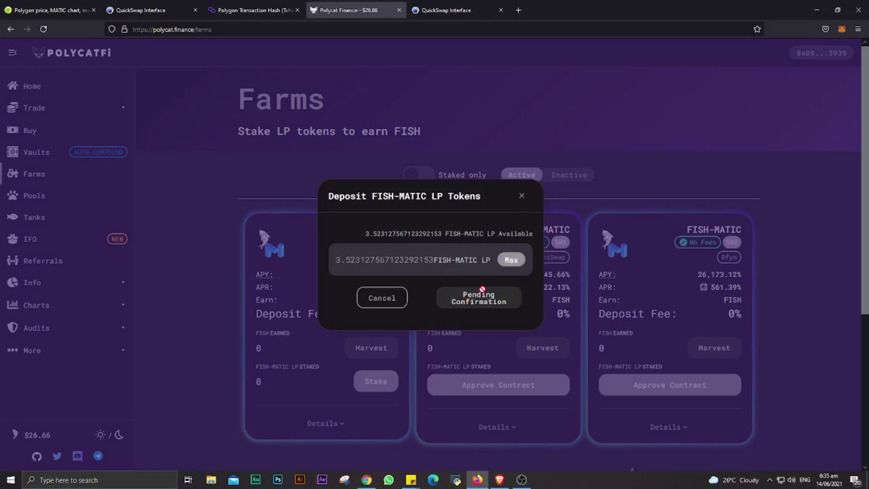
{"action": "left_click", "coordinate": [826, 258]}
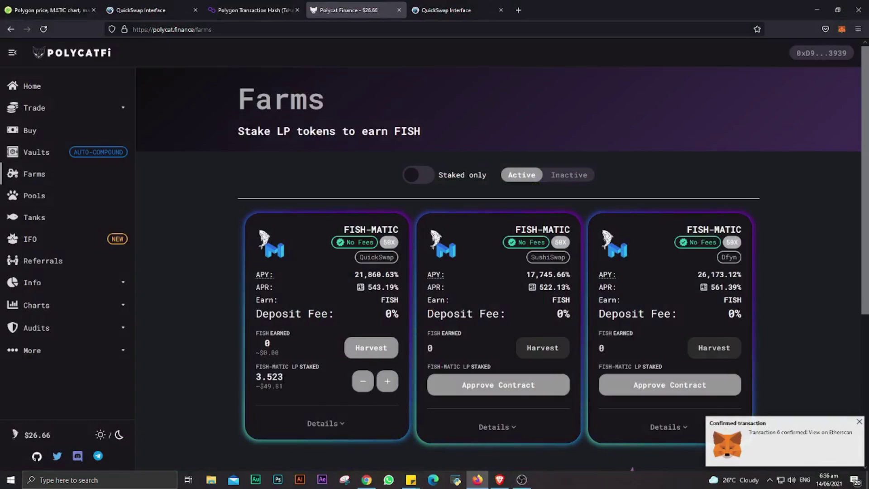
Step: Check the staked FISH-MATIC LP amount in the QuickSwap farm, then open the auto-compounding vaults
{"action": "double_click", "coordinate": [269, 377]}
{"action": "double_click", "coordinate": [269, 377]}
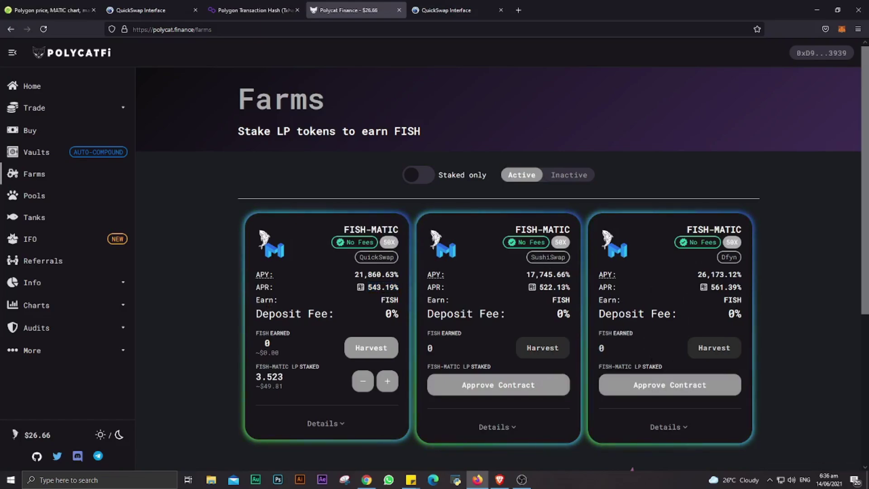
{"action": "left_click", "coordinate": [51, 154]}
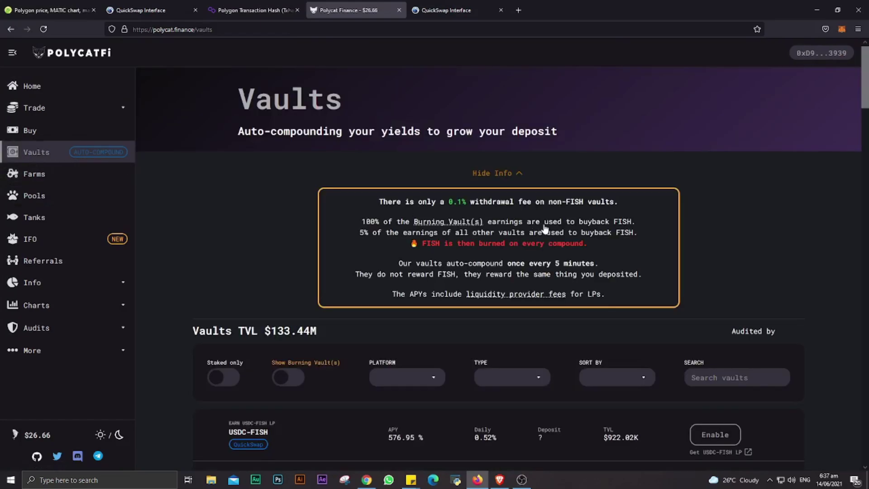
Step: Request approval for the QuickSwap FISH-QUICK vault from the vault list
{"action": "scroll", "coordinate": [597, 231], "scroll_direction": "down", "scroll_amount": 3}
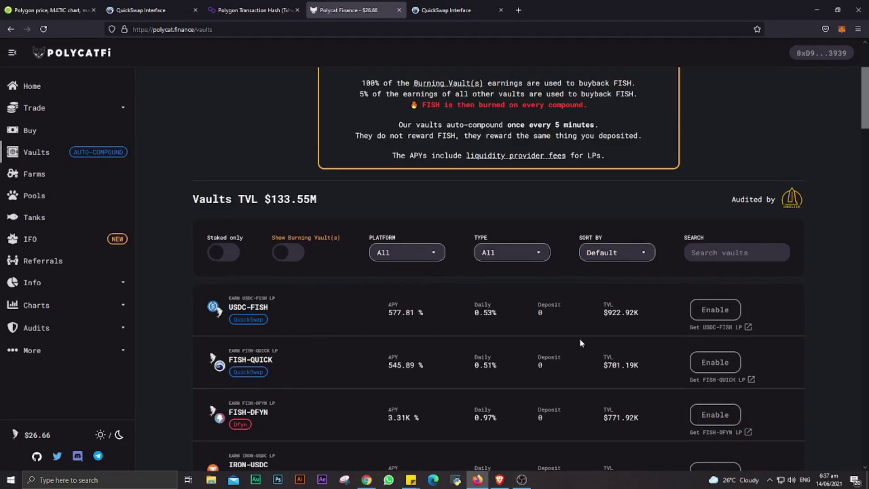
{"action": "left_click", "coordinate": [703, 362]}
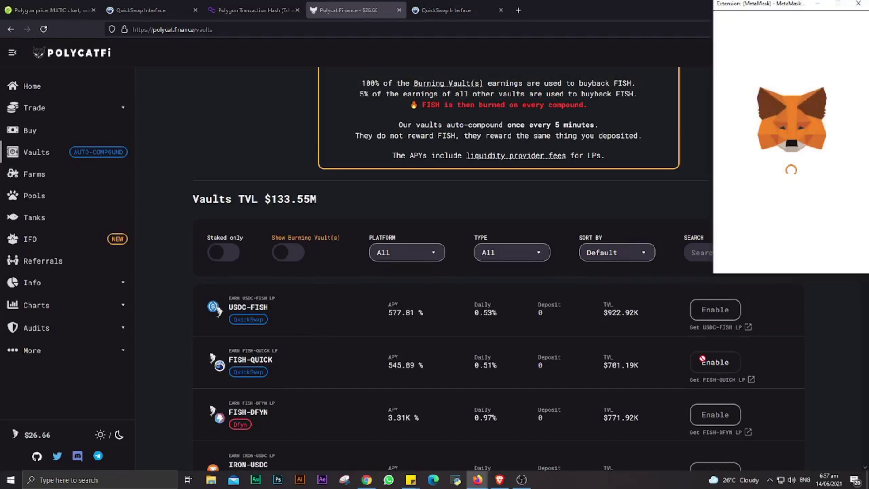
{"action": "scroll", "coordinate": [763, 180], "scroll_direction": "down", "scroll_amount": 1}
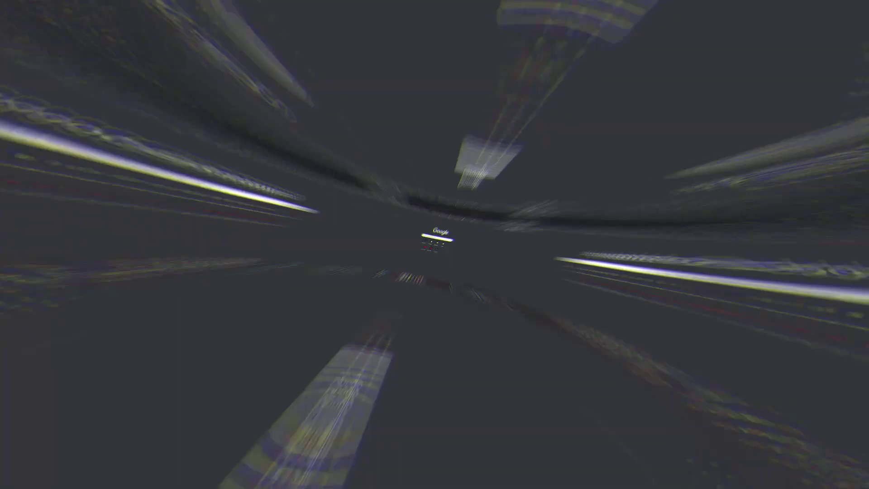
Step: Open the Polycat Finance farms page in Chrome and unlock MetaMask with the wallet password
{"action": "key", "text": "ctrl+l"}
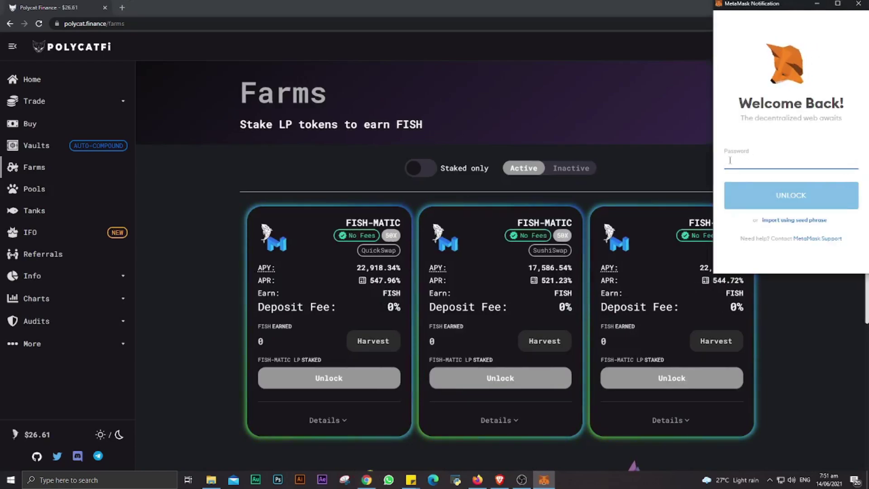
{"action": "type", "text": "********"}
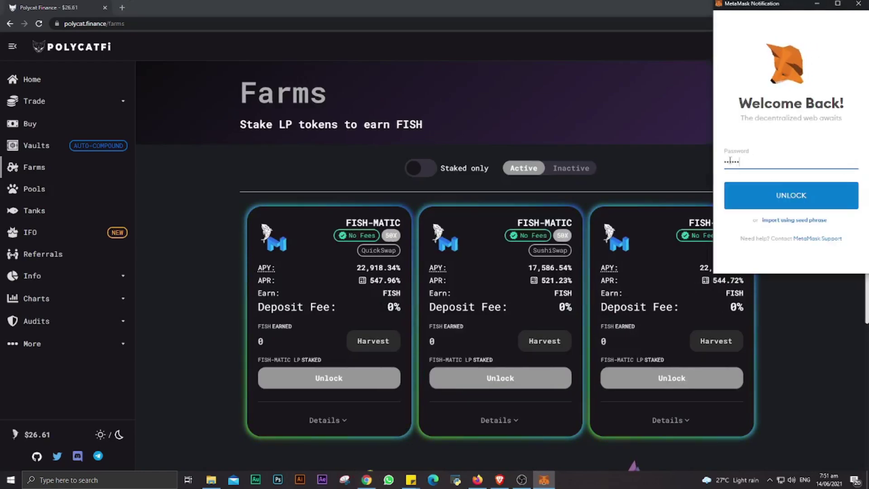
{"action": "left_click", "coordinate": [733, 200]}
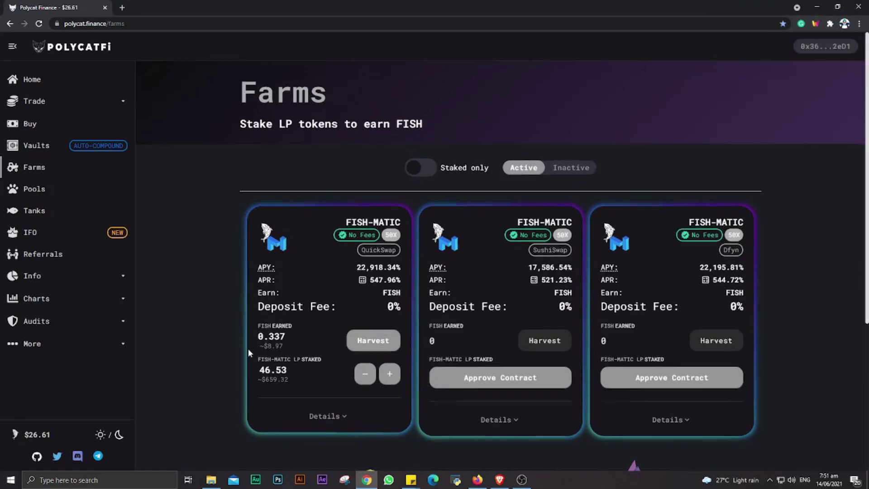
Step: Harvest the FISH earned in the QuickSwap FISH-MATIC farm and confirm the transaction in MetaMask
{"action": "scroll", "coordinate": [264, 334], "scroll_direction": "down", "scroll_amount": 2}
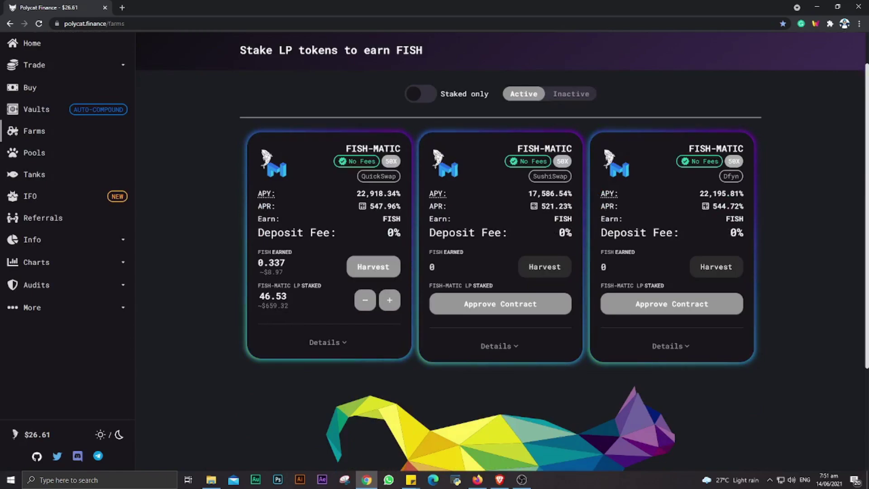
{"action": "scroll", "coordinate": [290, 307], "scroll_direction": "up", "scroll_amount": 2}
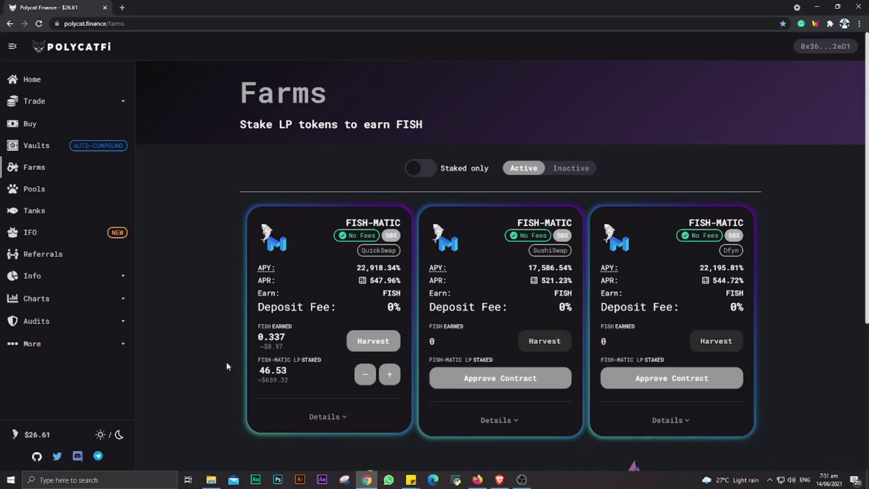
{"action": "left_click", "coordinate": [384, 341]}
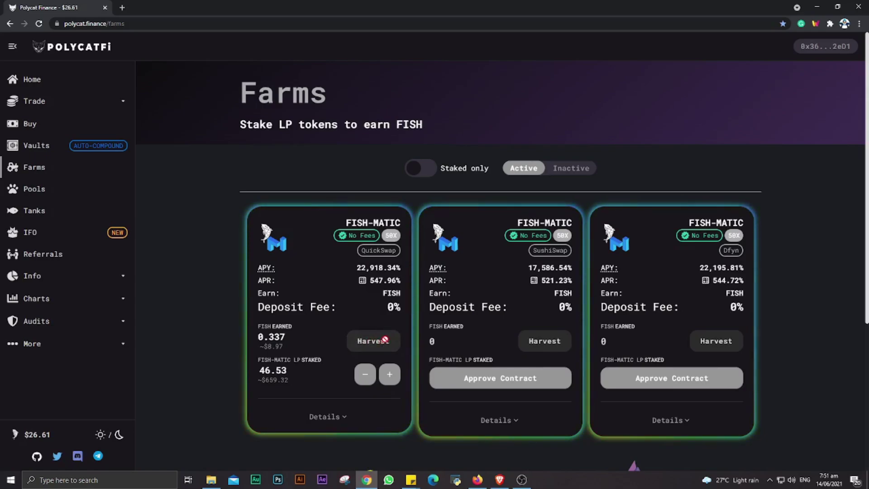
{"action": "left_click", "coordinate": [815, 256]}
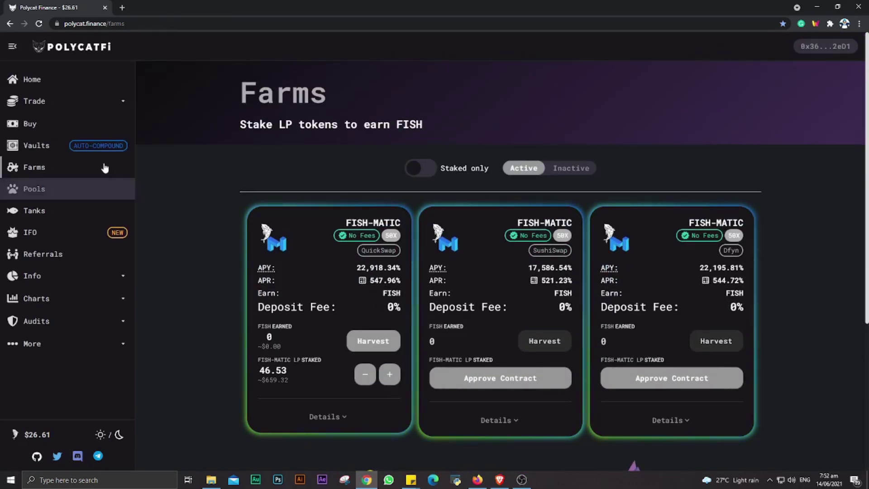
Step: Open the QuickSwap exchange from Polycat Finance and set the swap from FISH to USDC
{"action": "left_click", "coordinate": [34, 101]}
{"action": "left_click", "coordinate": [33, 143]}
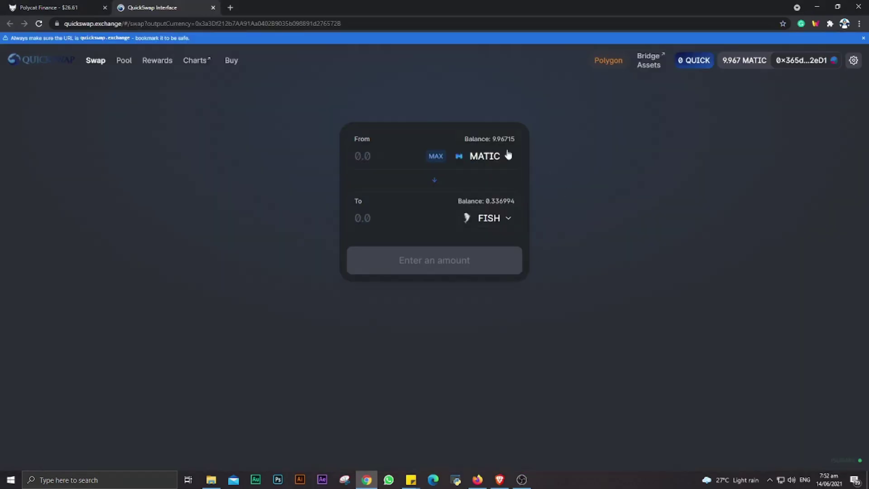
{"action": "left_click", "coordinate": [500, 155]}
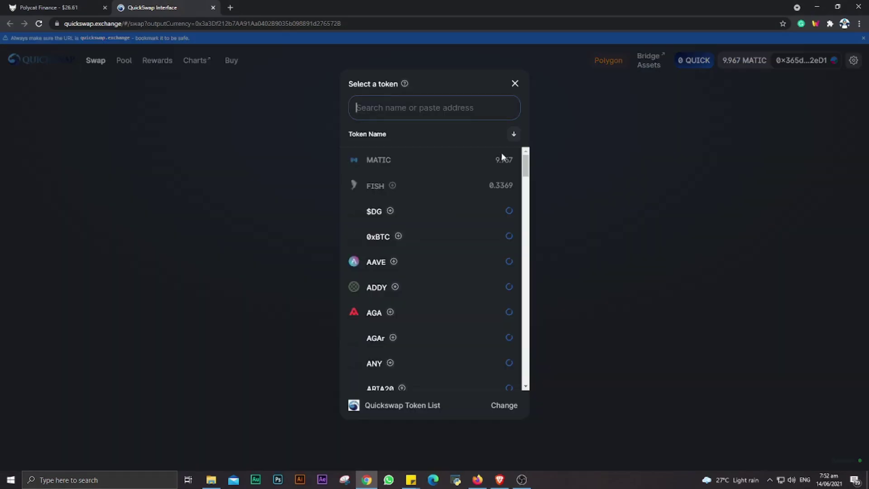
{"action": "left_click", "coordinate": [355, 185]}
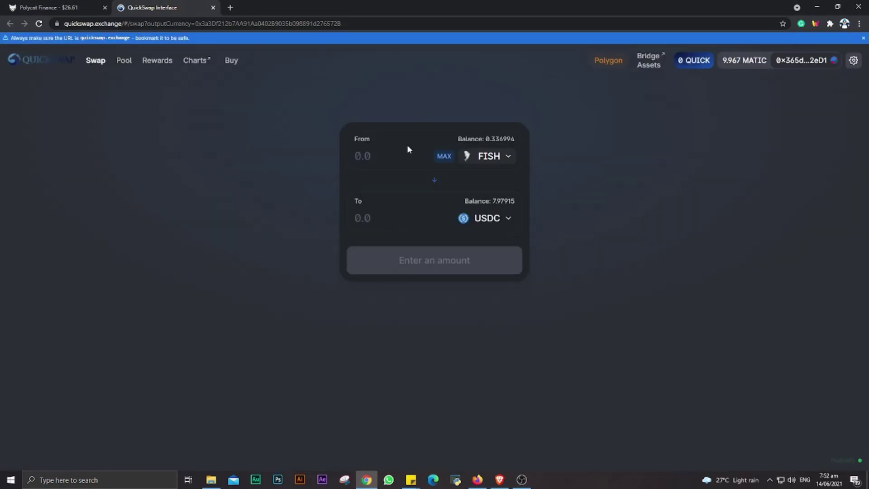
Step: Swap the maximum FISH balance for USDC, confirm it in MetaMask, and close the submission notice
{"action": "left_click", "coordinate": [444, 157]}
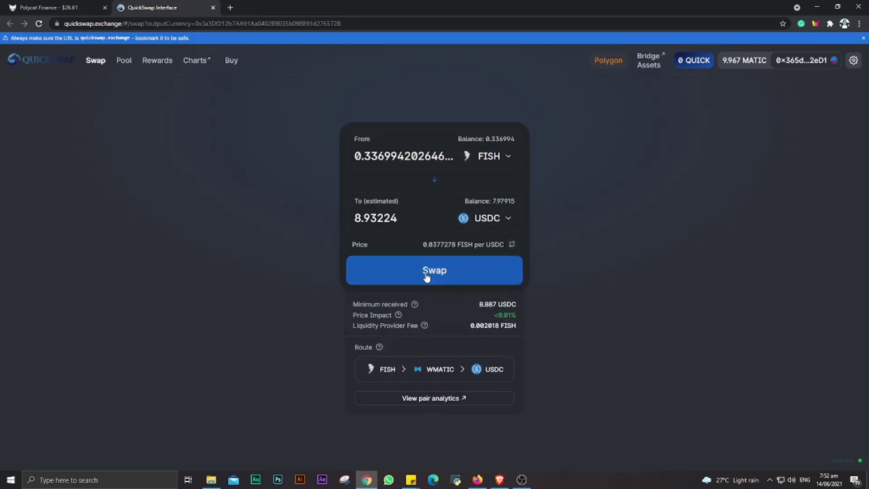
{"action": "left_click", "coordinate": [435, 270]}
{"action": "left_click", "coordinate": [490, 327]}
{"action": "left_click", "coordinate": [828, 258]}
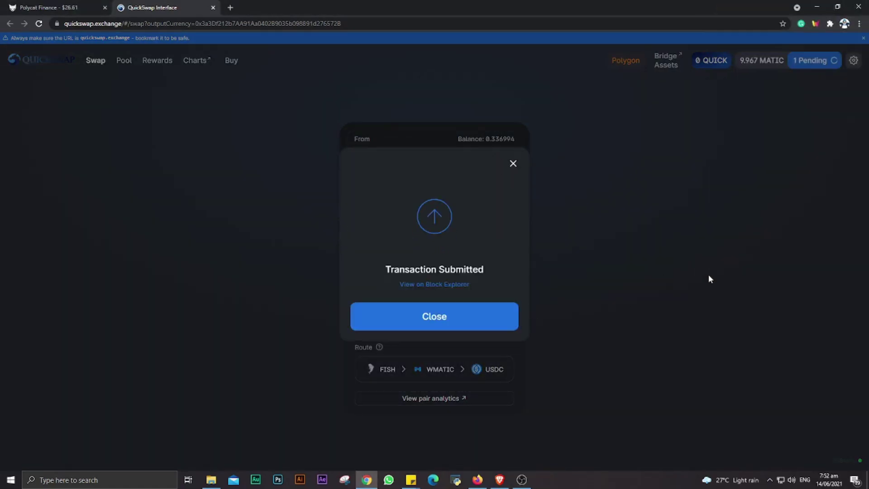
{"action": "left_click", "coordinate": [513, 164]}
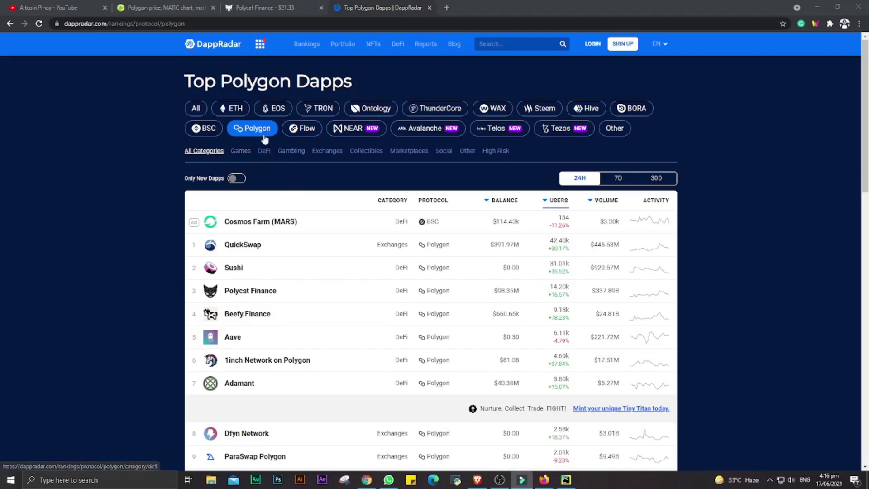
Step: Look through DappRadar's ranking of top Polygon dapps for other DeFi projects
{"action": "scroll", "coordinate": [433, 308], "scroll_direction": "down", "scroll_amount": 1}
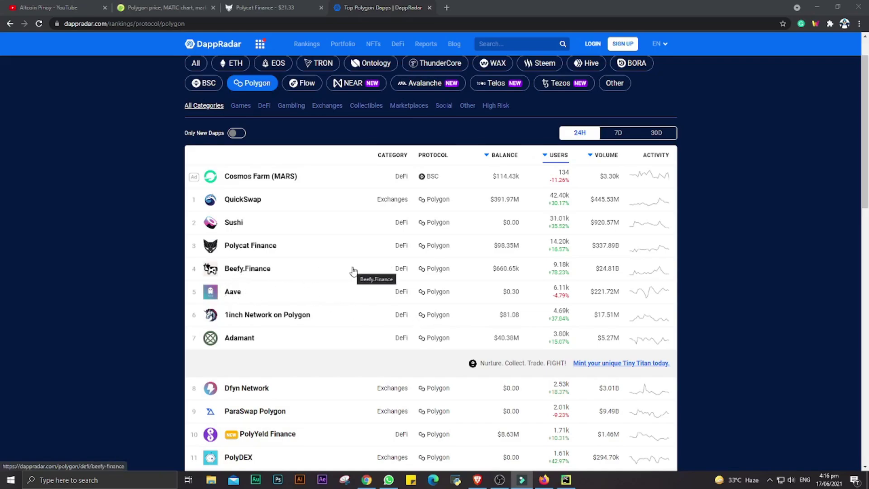
{"action": "scroll", "coordinate": [352, 270], "scroll_direction": "down", "scroll_amount": 3}
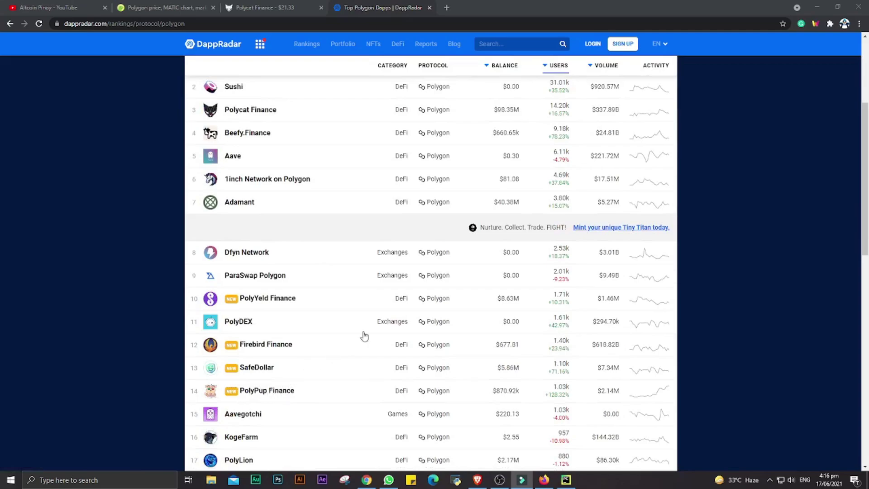
{"action": "scroll", "coordinate": [388, 304], "scroll_direction": "up", "scroll_amount": 4}
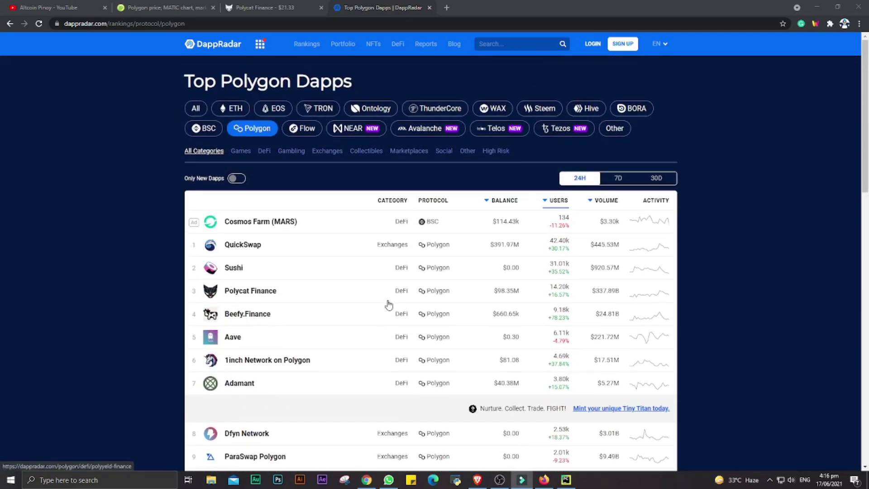